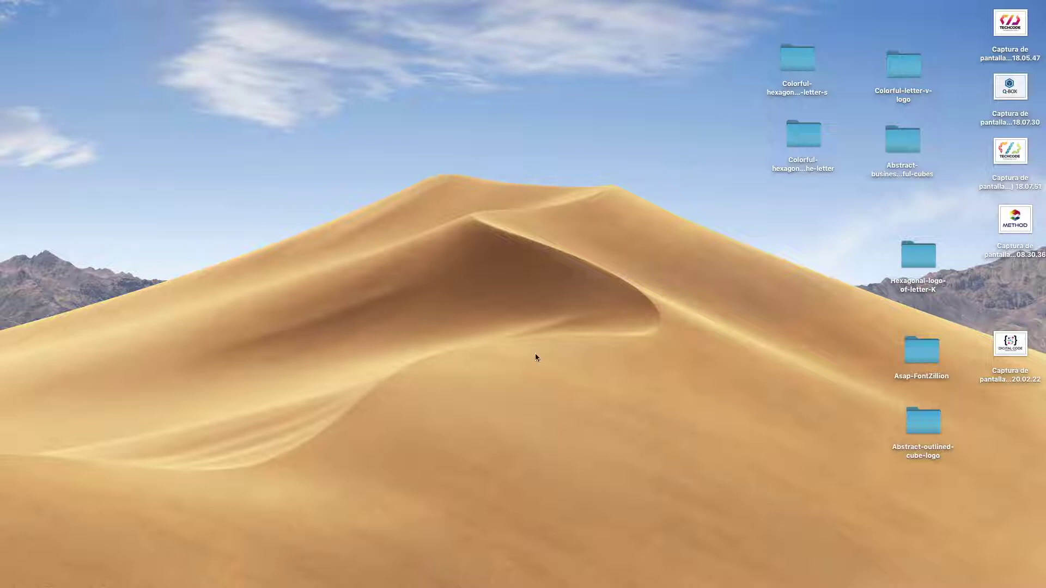
- Open System Preferences (Preferencias del Sistema) and move its window toward the middle of the desktop
mouse_move(439, 586)
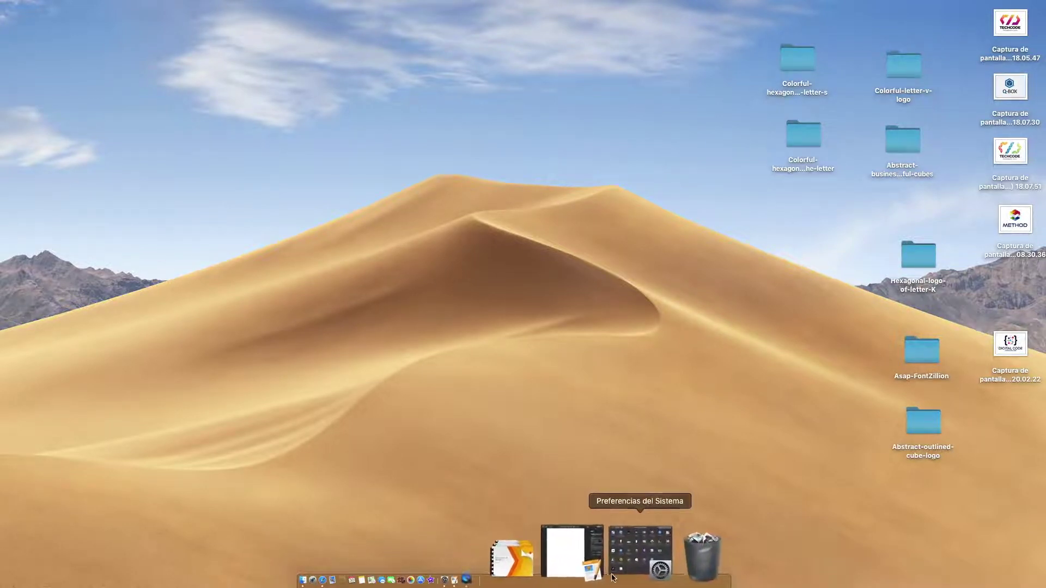
click(613, 578)
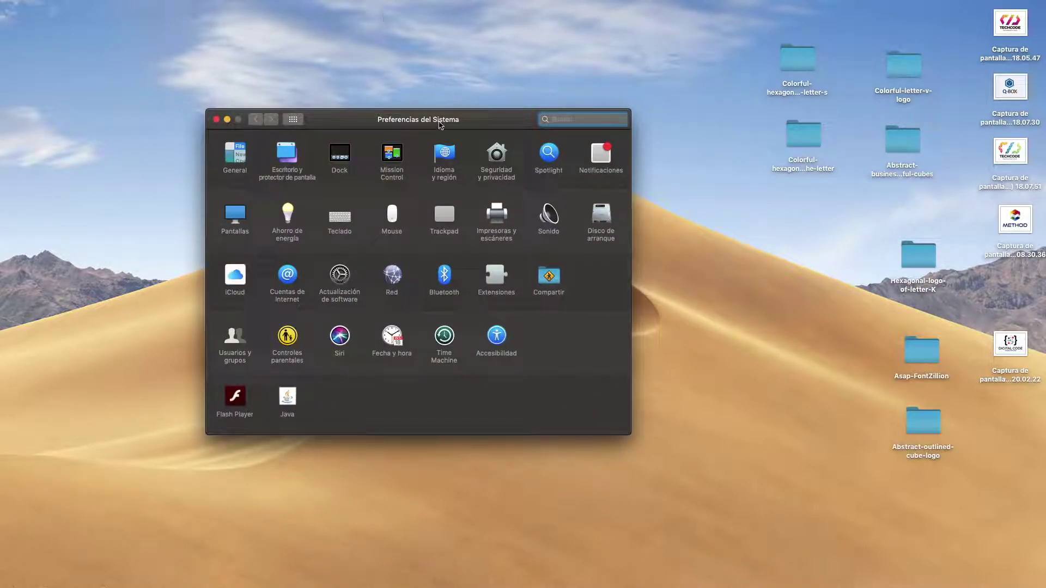
drag(440, 124, 546, 139)
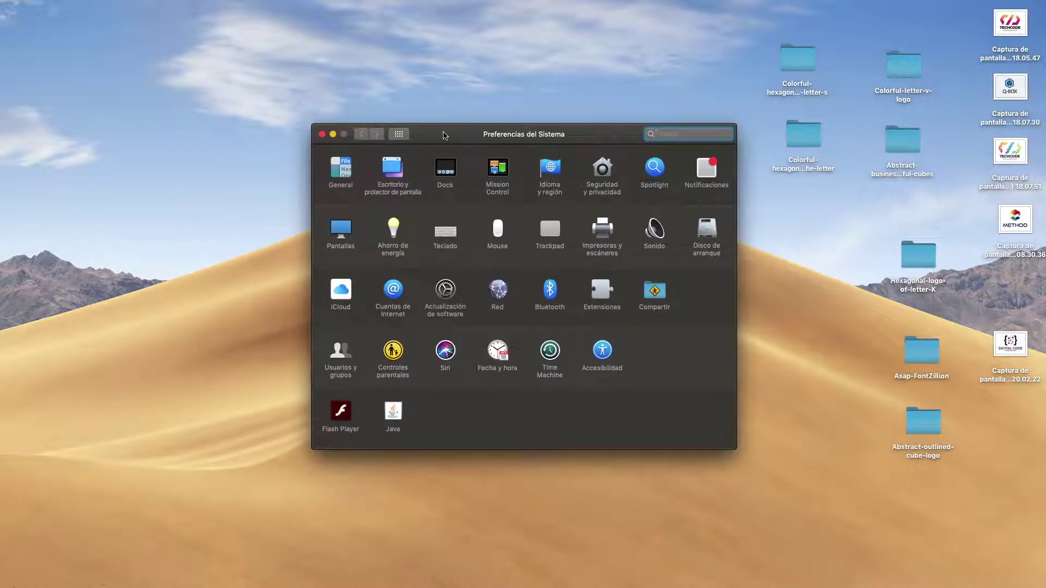
mouse_move(558, 583)
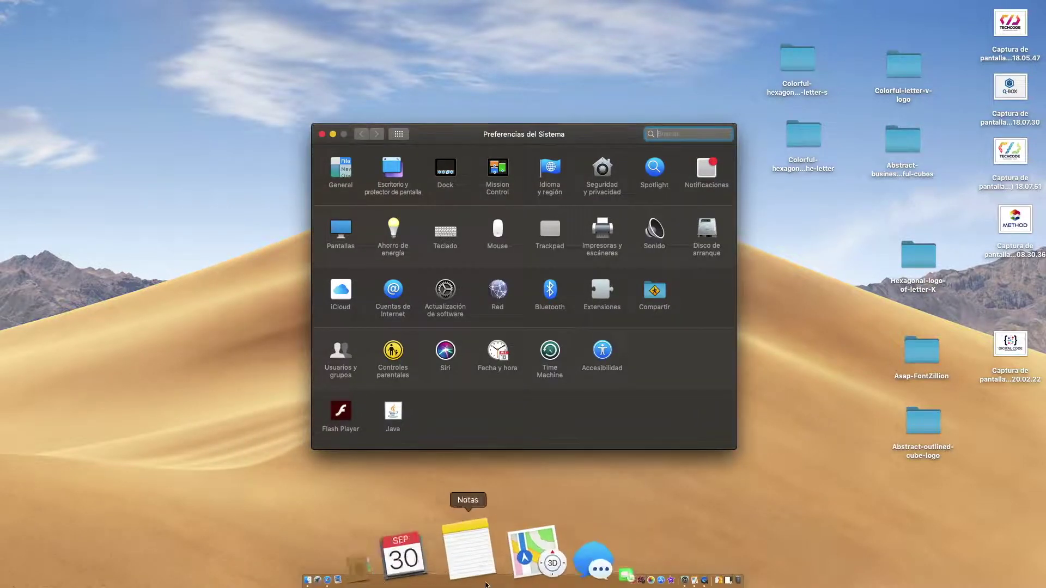
click(385, 67)
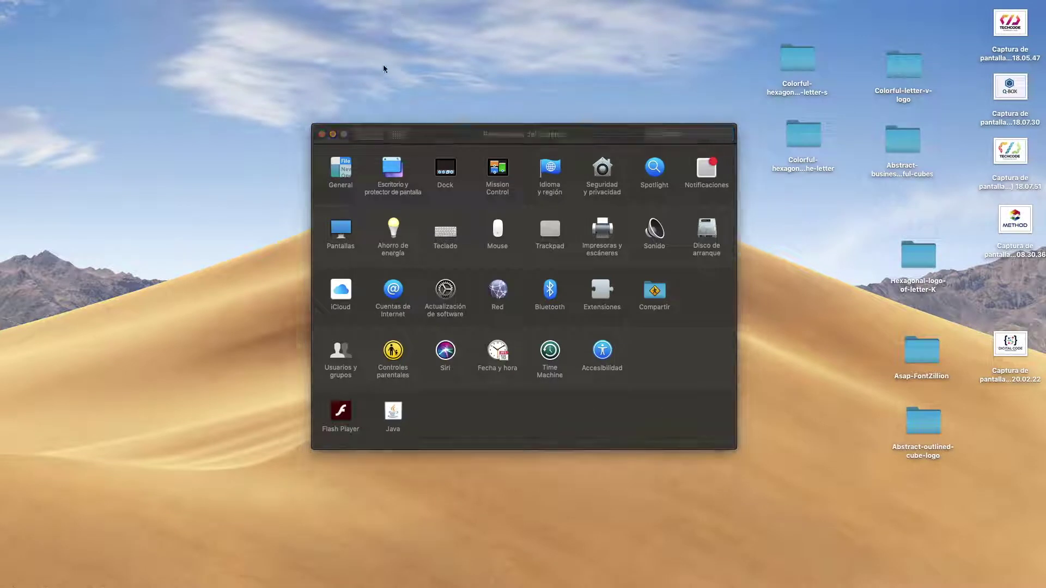
mouse_move(373, 4)
click(439, 130)
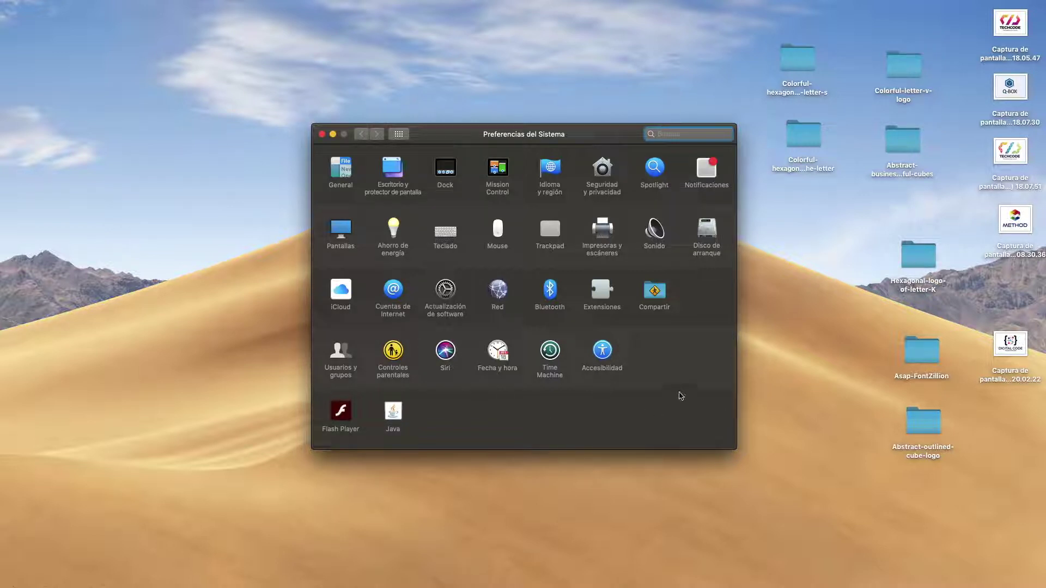
- View the Claro and Obscuro appearance options in the General preferences, and return to the preferences overview
click(346, 176)
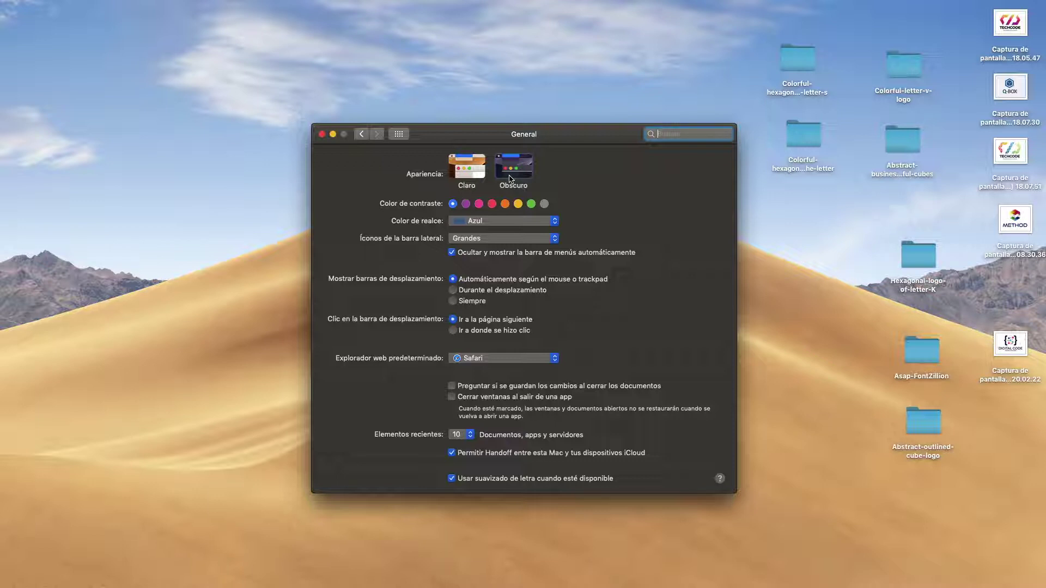
click(403, 138)
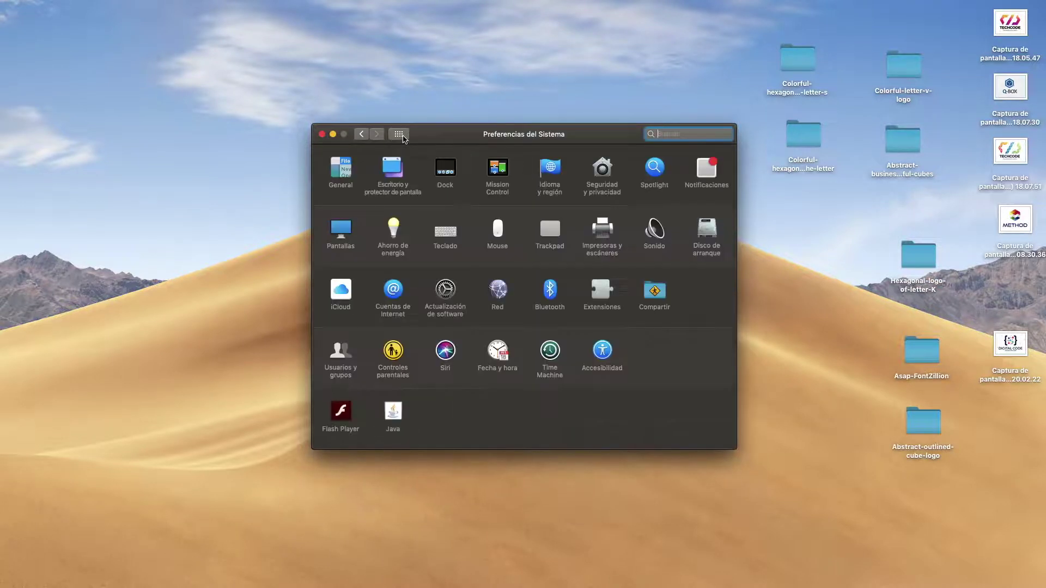
- Browse the dynamic and still desktop pictures in the Escritorio y protector de pantalla preferences, and minimize the window
click(390, 173)
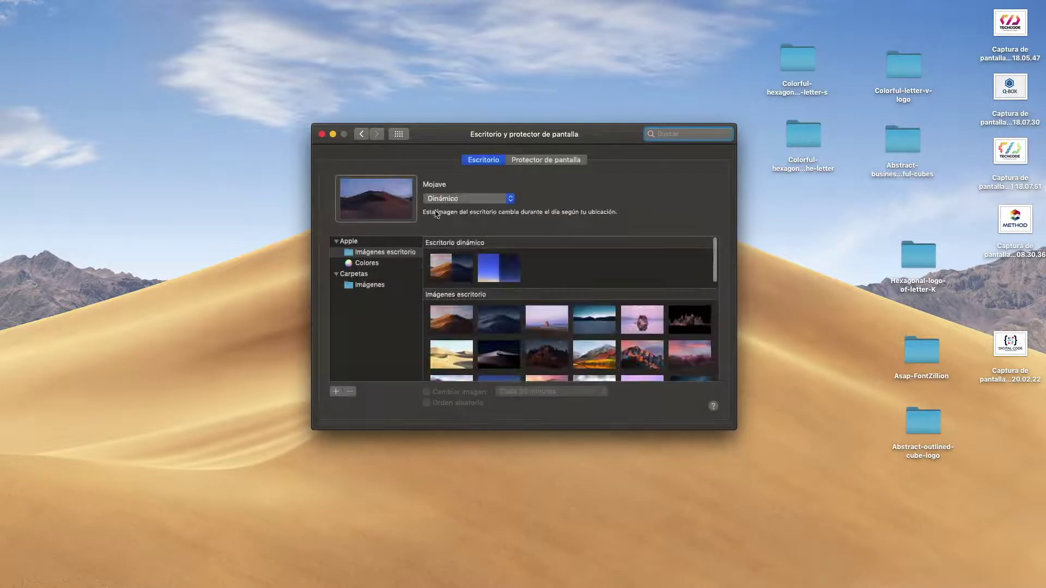
scroll(528, 344, down, 2)
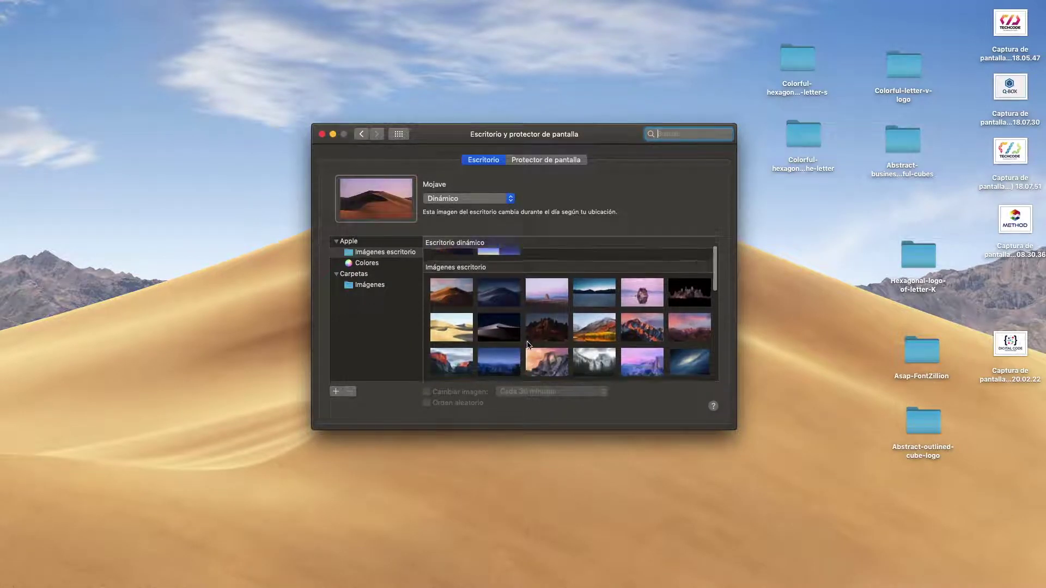
scroll(528, 344, down, 3)
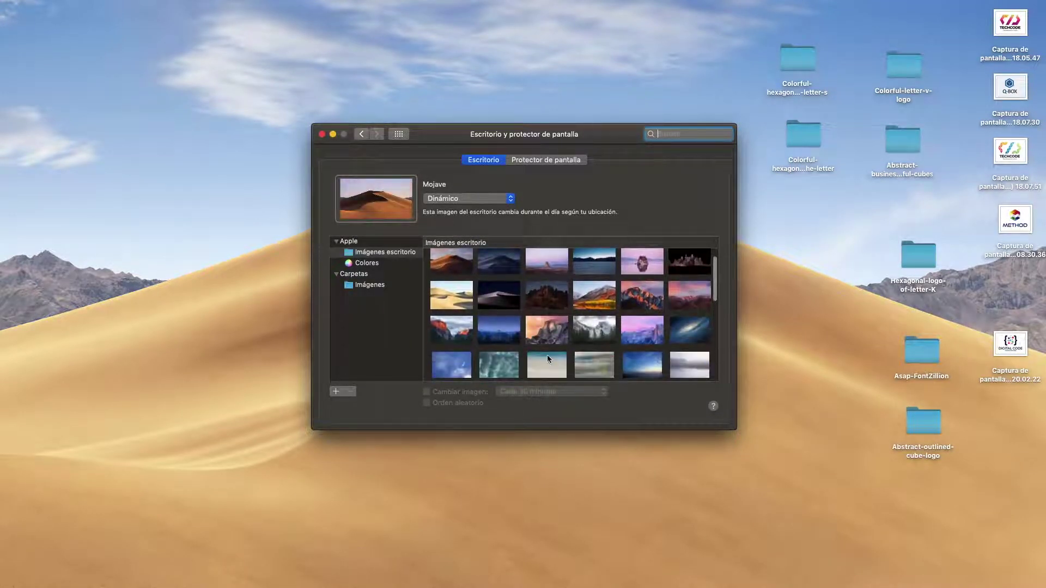
scroll(523, 269, up, 5)
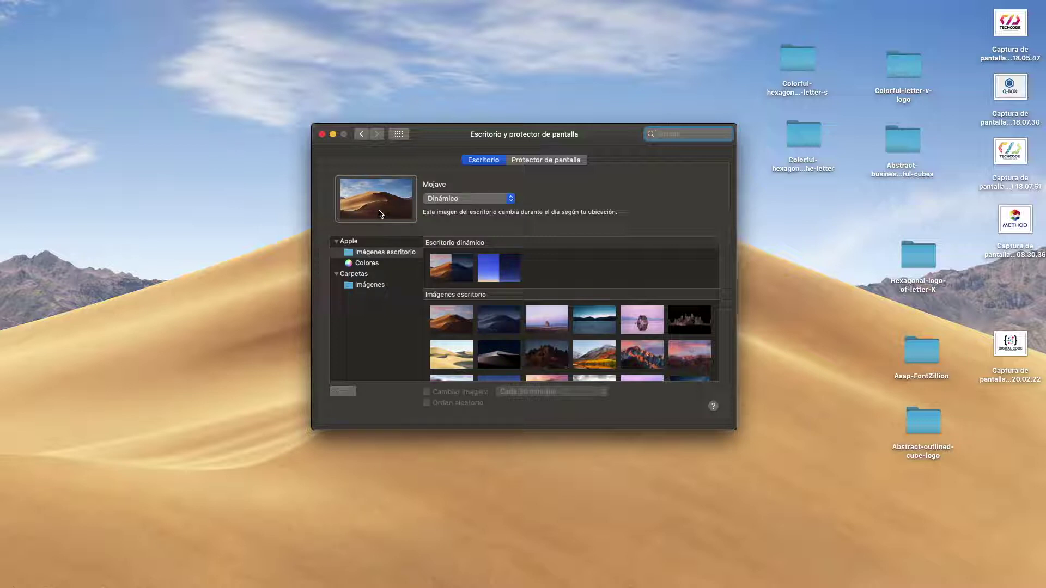
key(super+m)
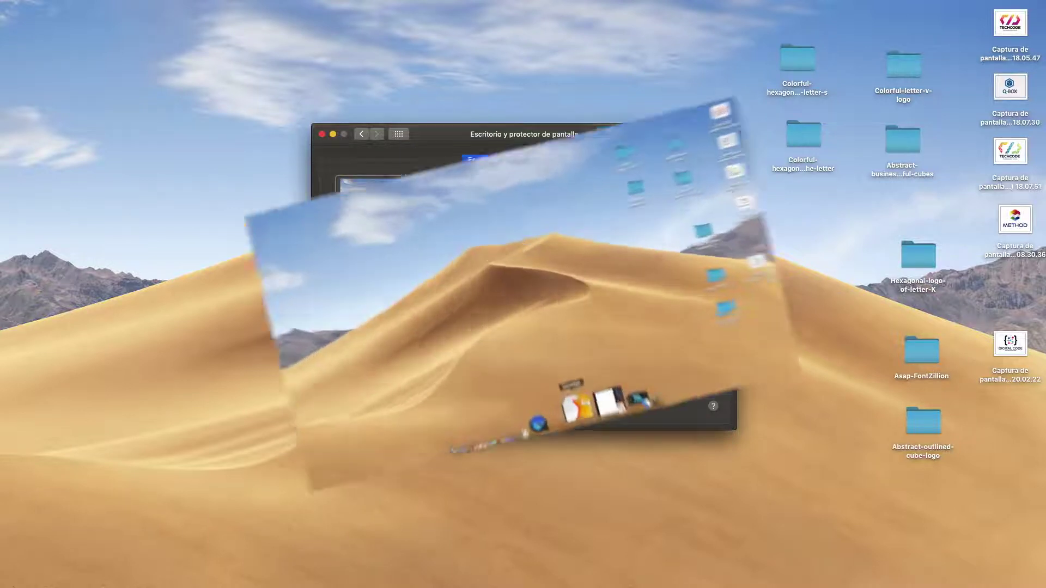
- Open the Documentos folder in Finder and preview Croquis Santa Rosa.ai in the gallery view
click(615, 563)
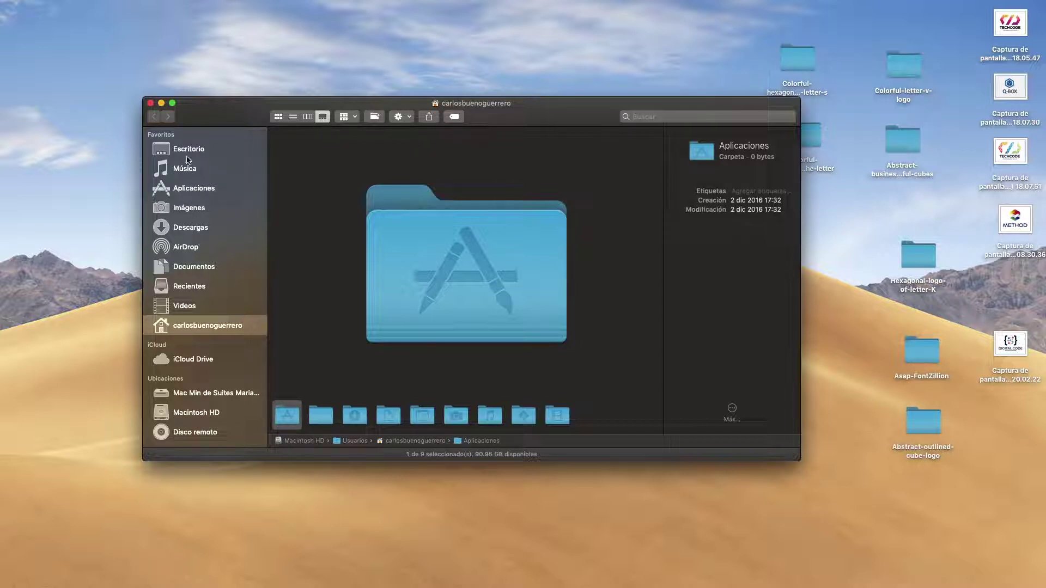
click(194, 268)
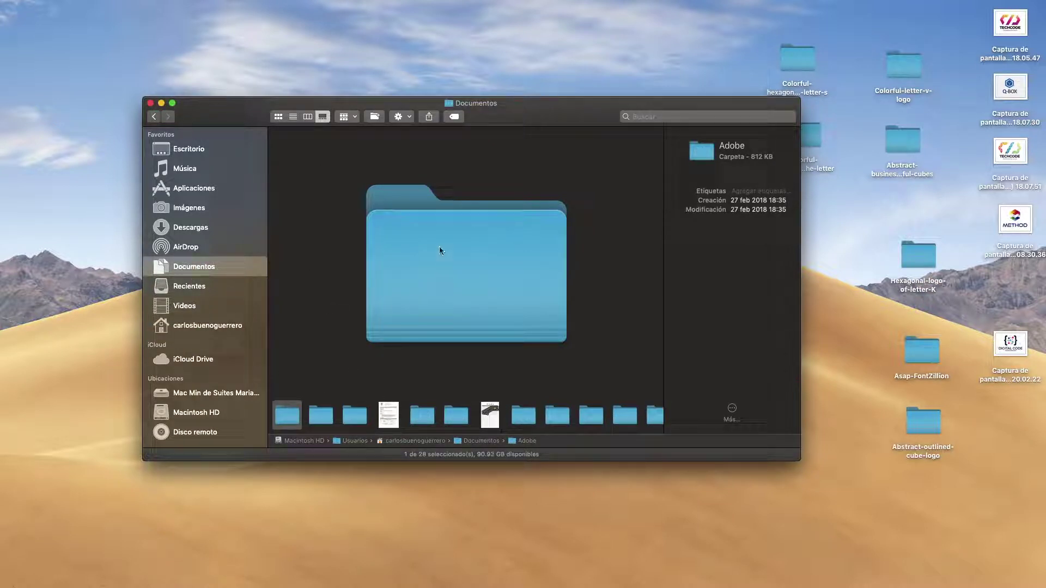
scroll(465, 415, right, 3)
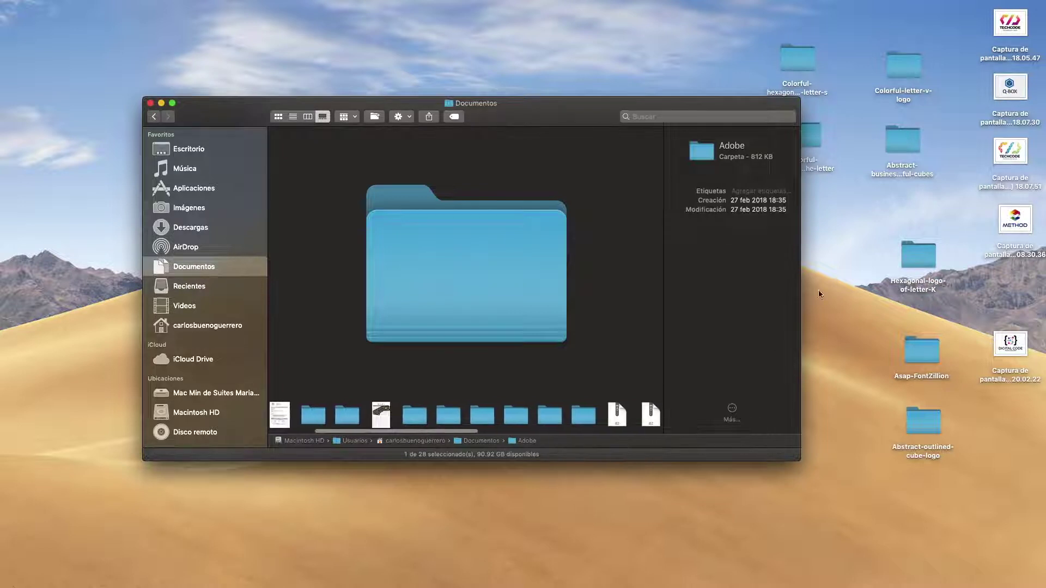
scroll(360, 419, left, 1)
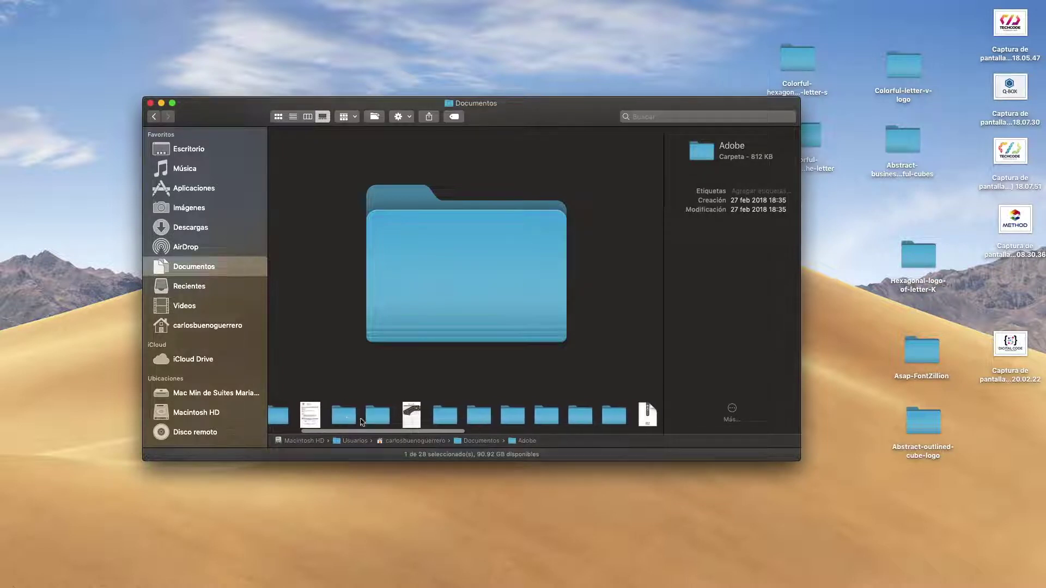
click(410, 421)
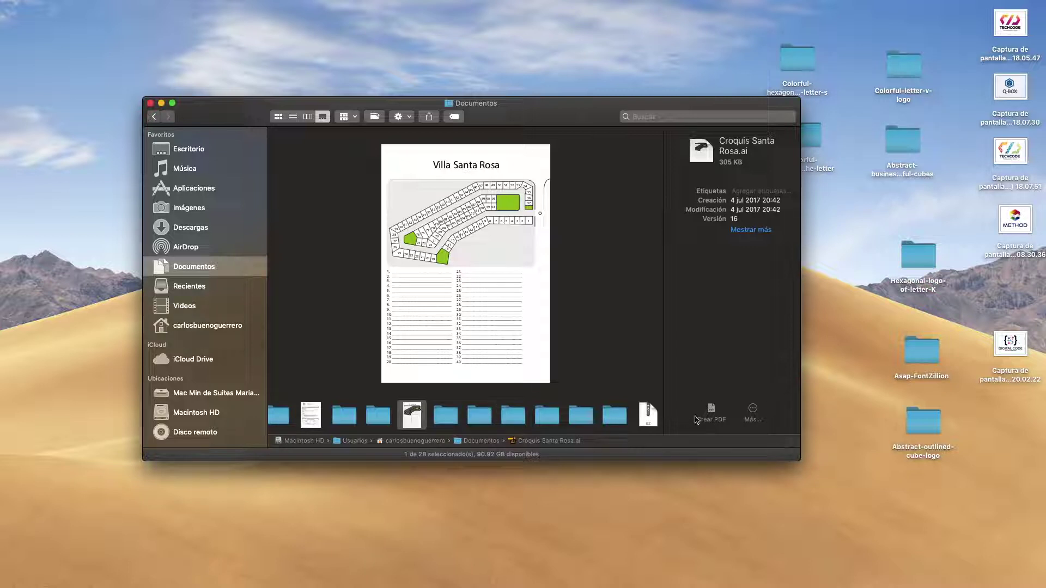
- Preview lotificacionvillitas.jpg in the Documentos gallery and open its additional quick actions
scroll(524, 418, right, 10)
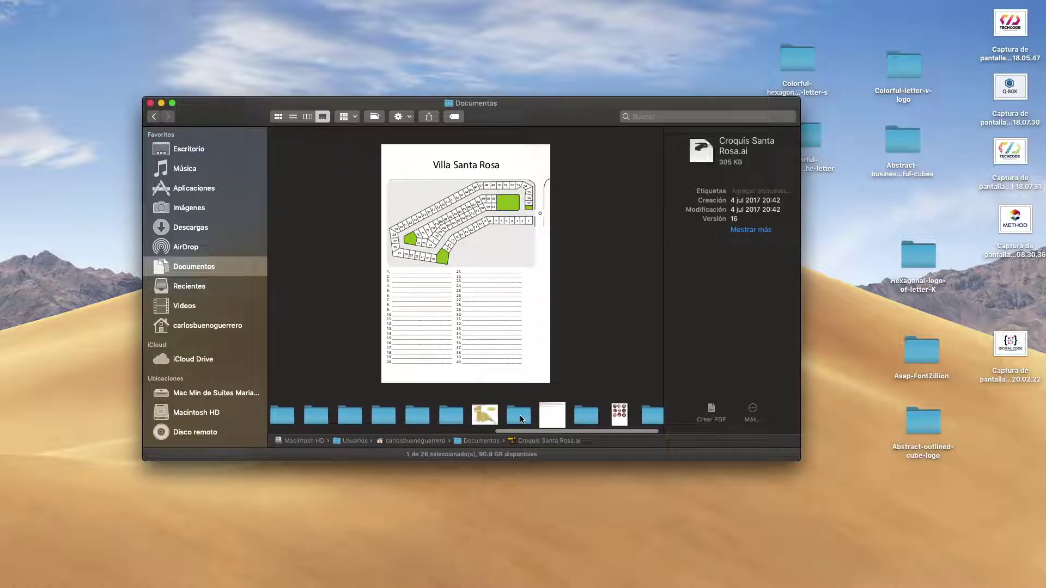
click(491, 417)
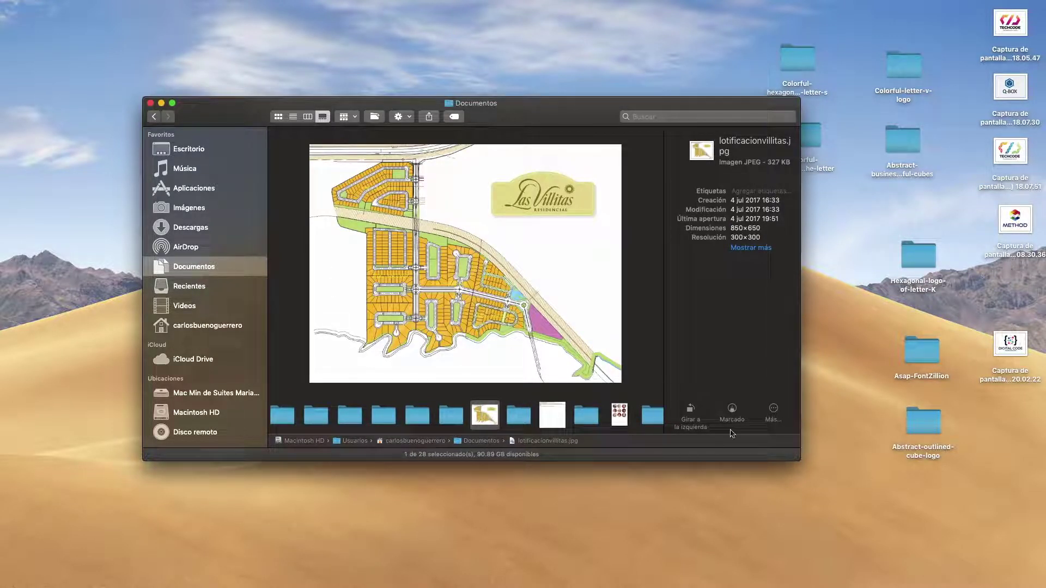
click(772, 411)
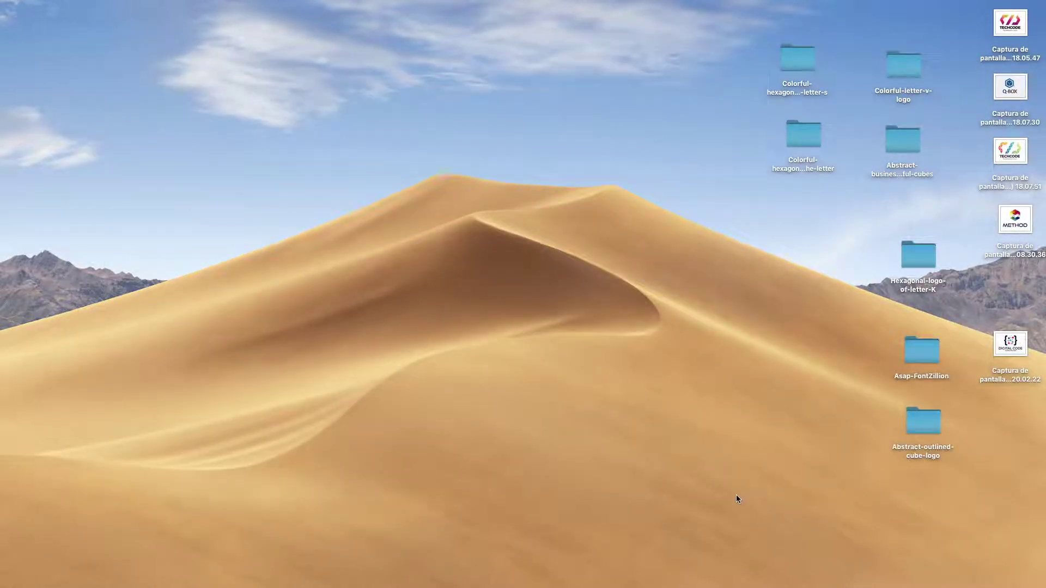
- Preview the desktop screenshot ending in 20.02.22 with Quick Look, view its Markup tools, and close the preview
click(1012, 348)
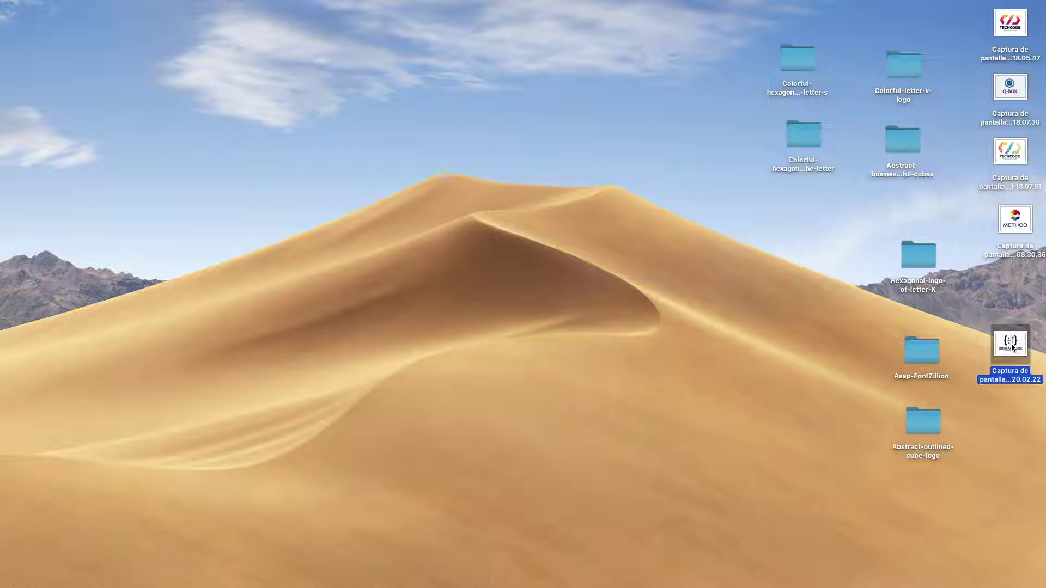
key(space)
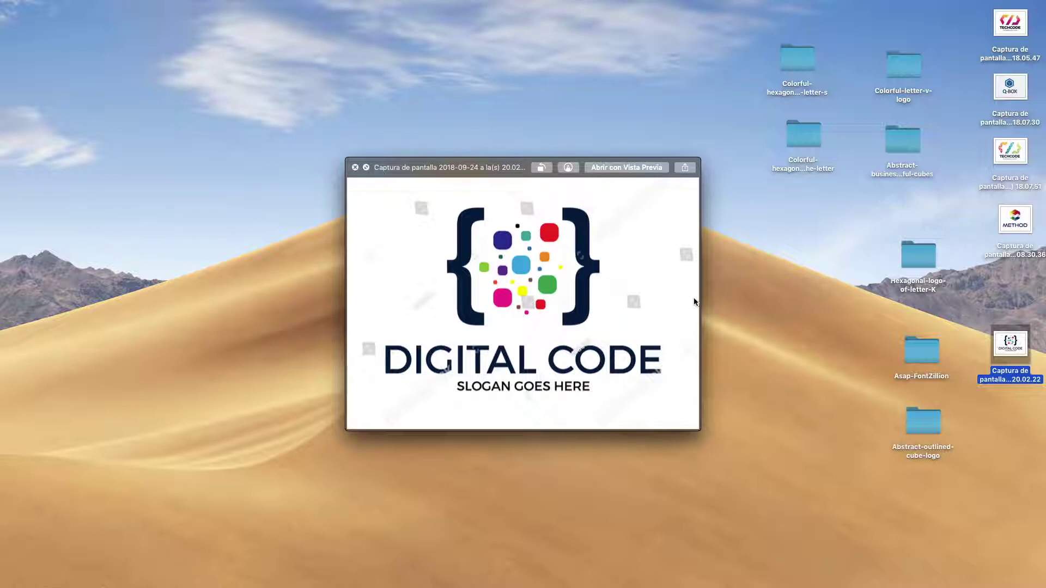
click(568, 167)
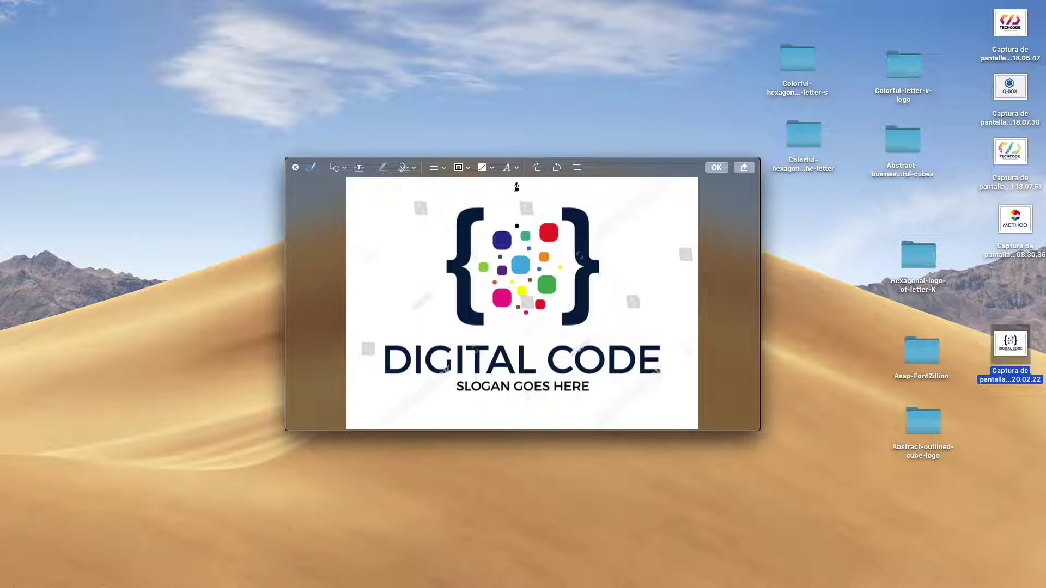
click(716, 168)
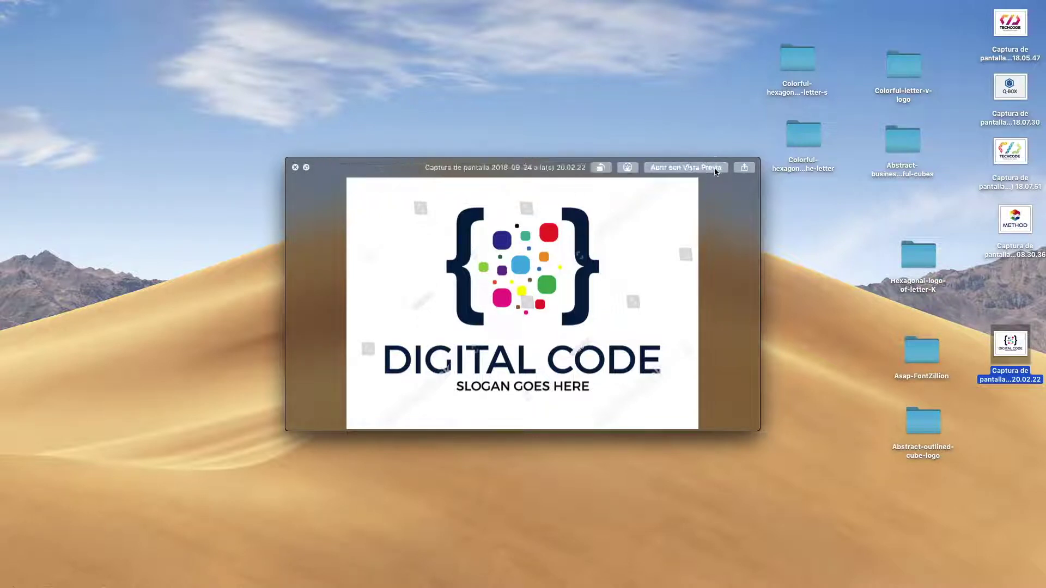
click(295, 167)
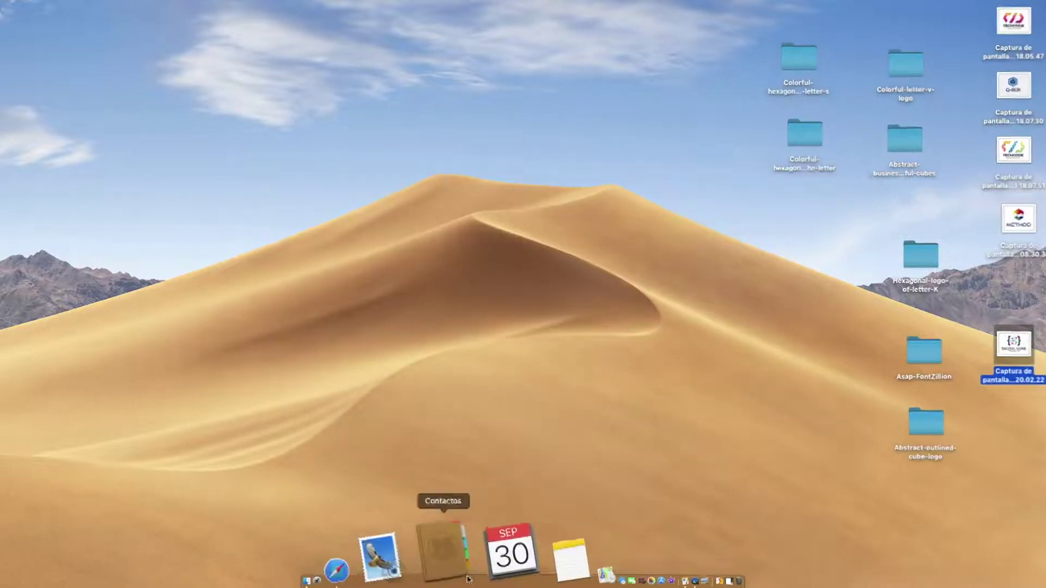
- Browse the installed applications in Launchpad through to the last page, and return to the desktop
click(348, 567)
scroll(743, 329, right, 3)
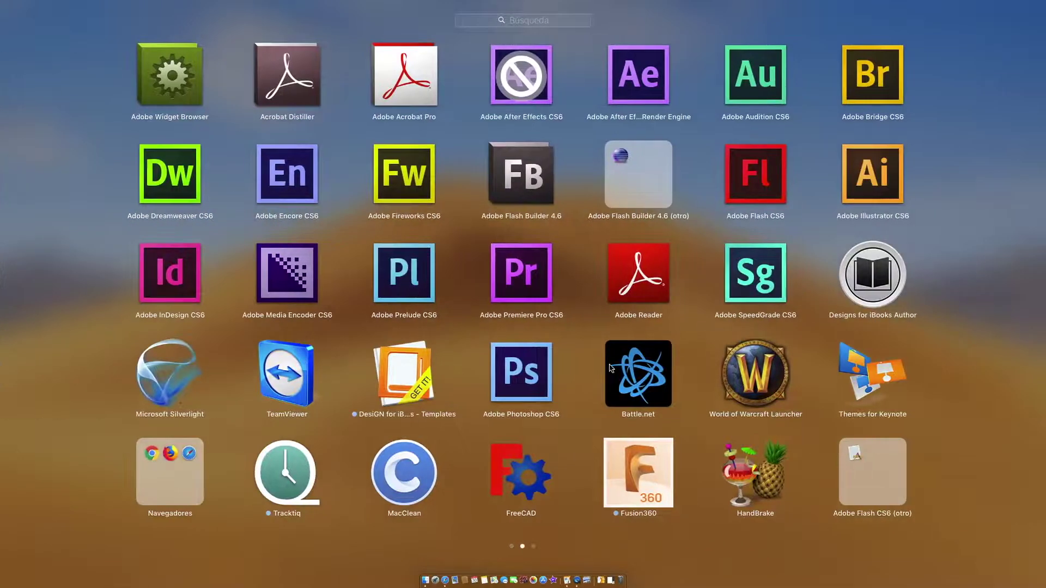
scroll(691, 345, right, 3)
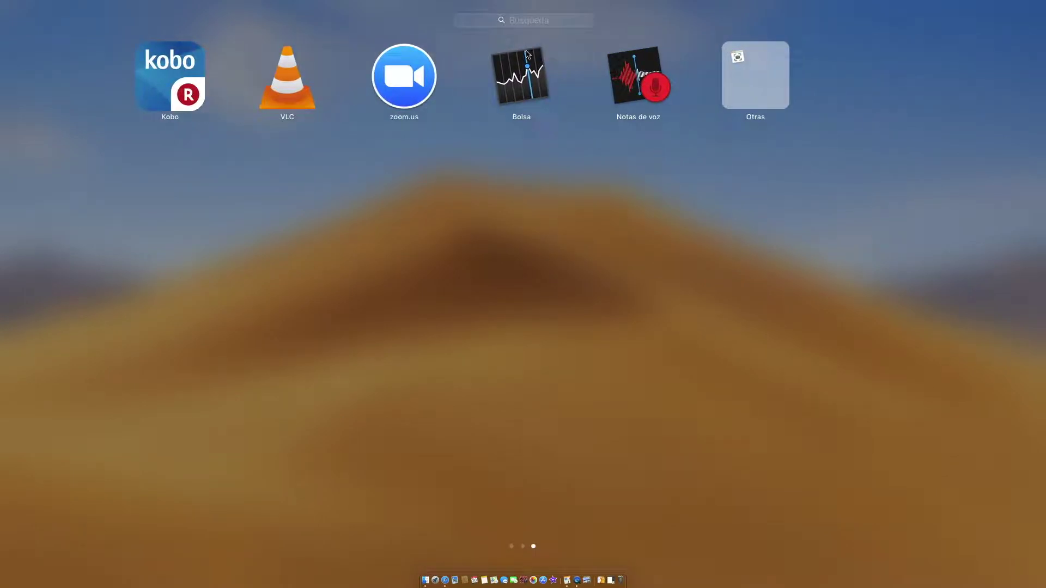
click(628, 228)
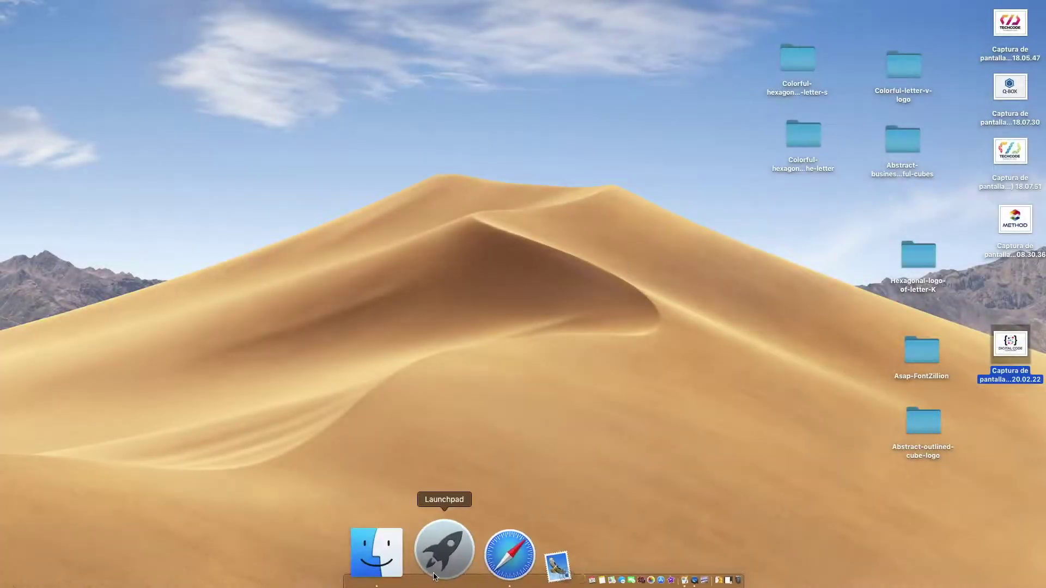
- Browse Launchpad back to its first page, leave it, and close the Casa app window
click(435, 550)
scroll(550, 370, left, 3)
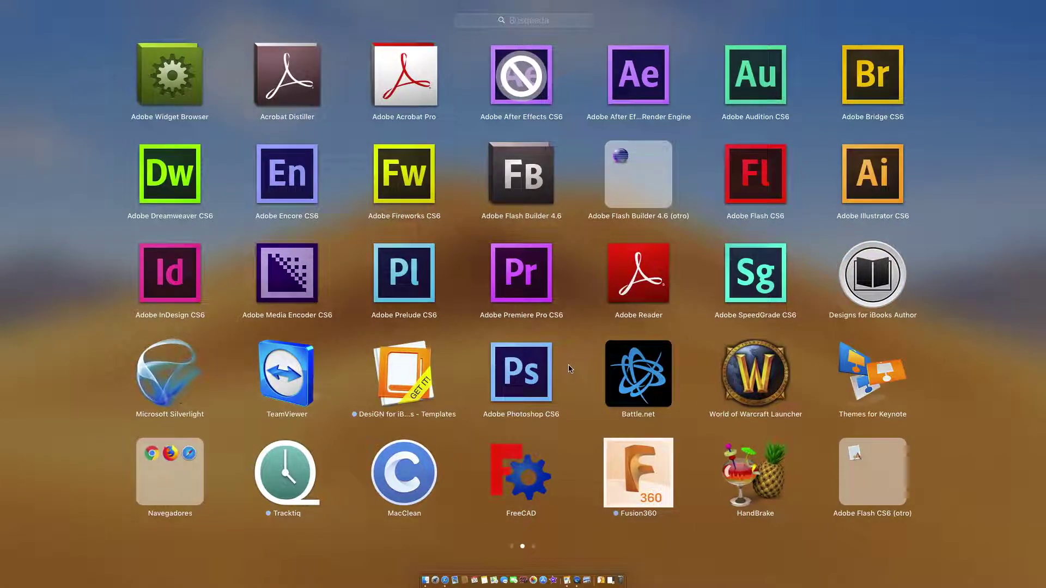
scroll(567, 368, left, 3)
key(Escape)
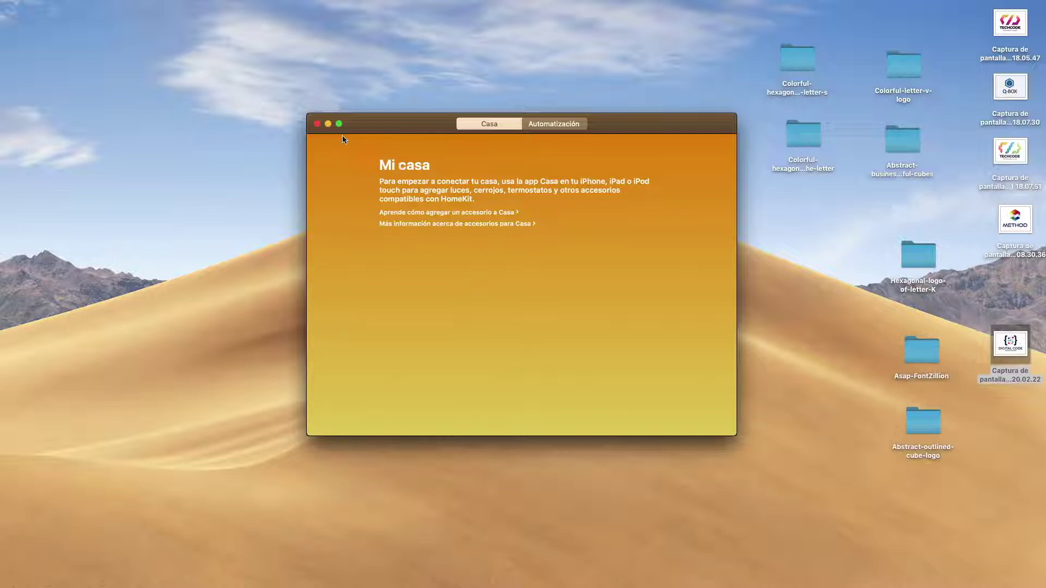
click(316, 124)
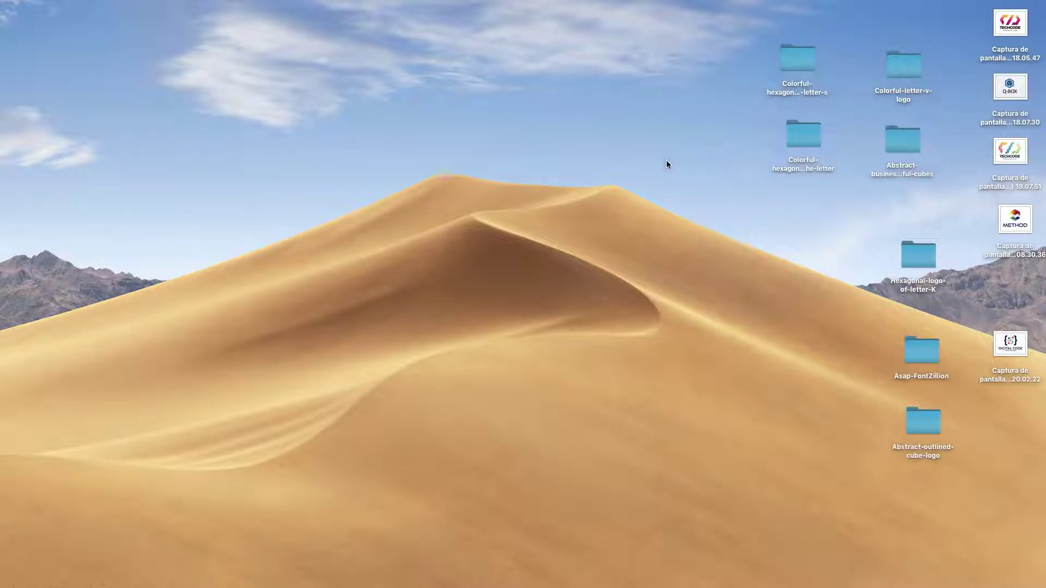
- Group the desktop files into stacks with the Usar pilas option
right_click(613, 239)
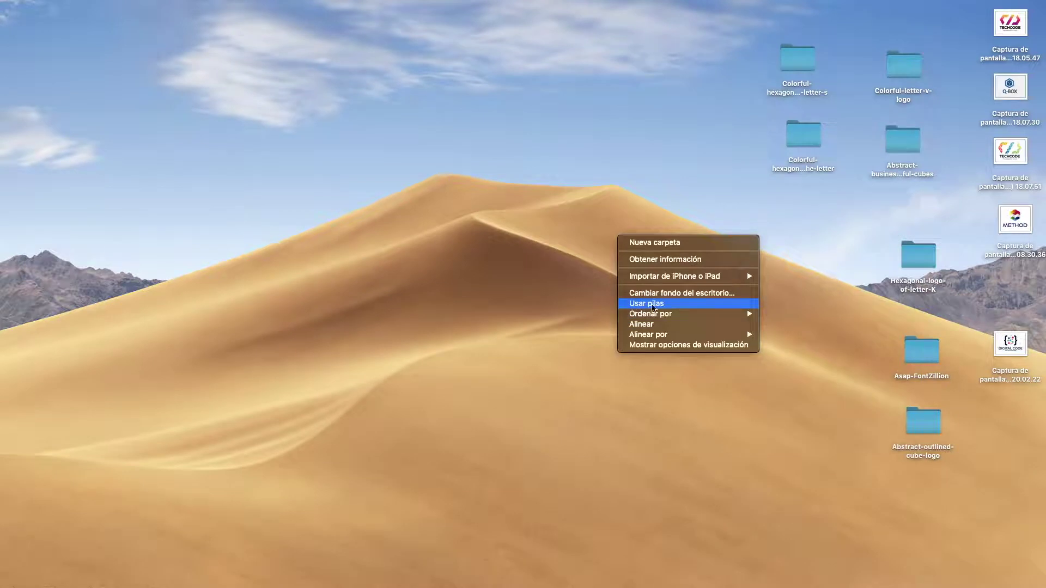
click(651, 304)
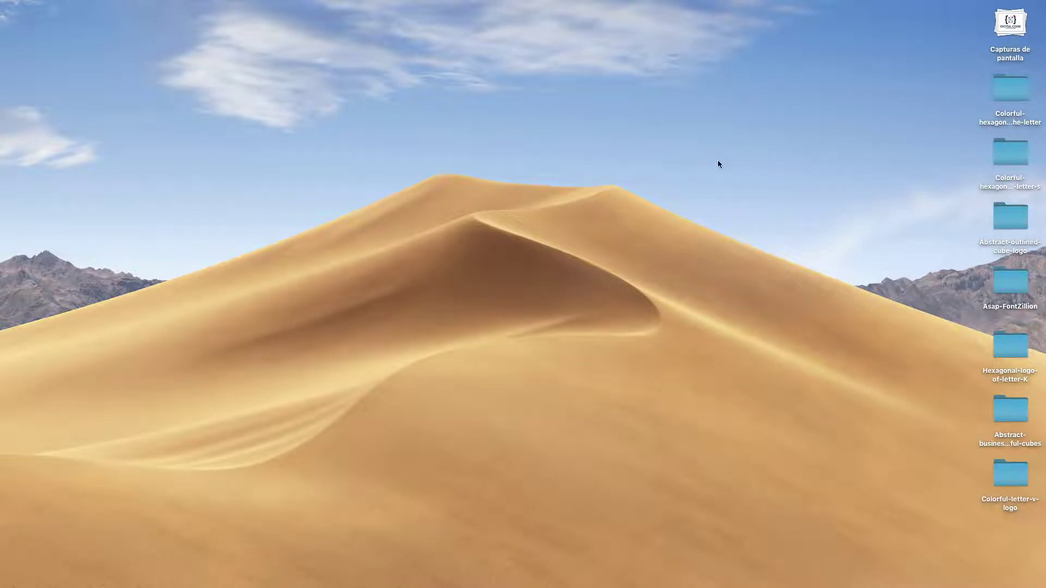
- View the Apilar por grouping criteria for the desktop stacks, and expand and collapse the Capturas de pantalla stack
right_click(632, 267)
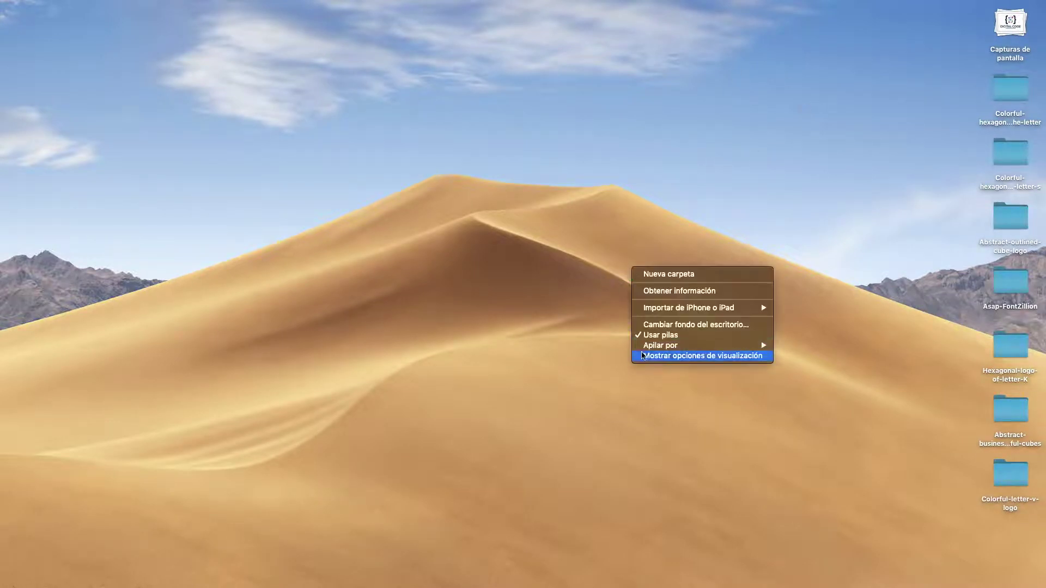
mouse_move(669, 346)
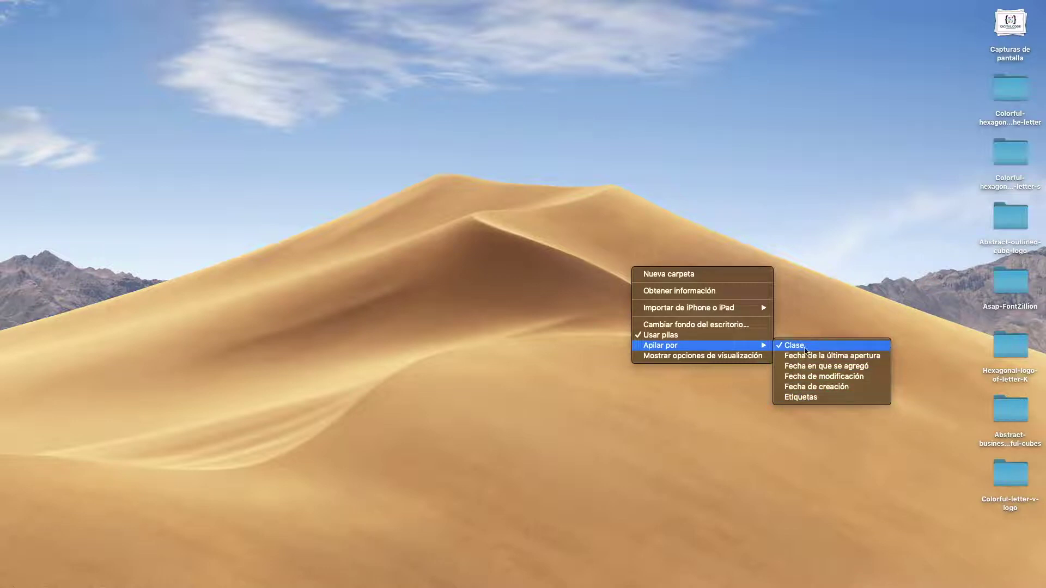
click(807, 397)
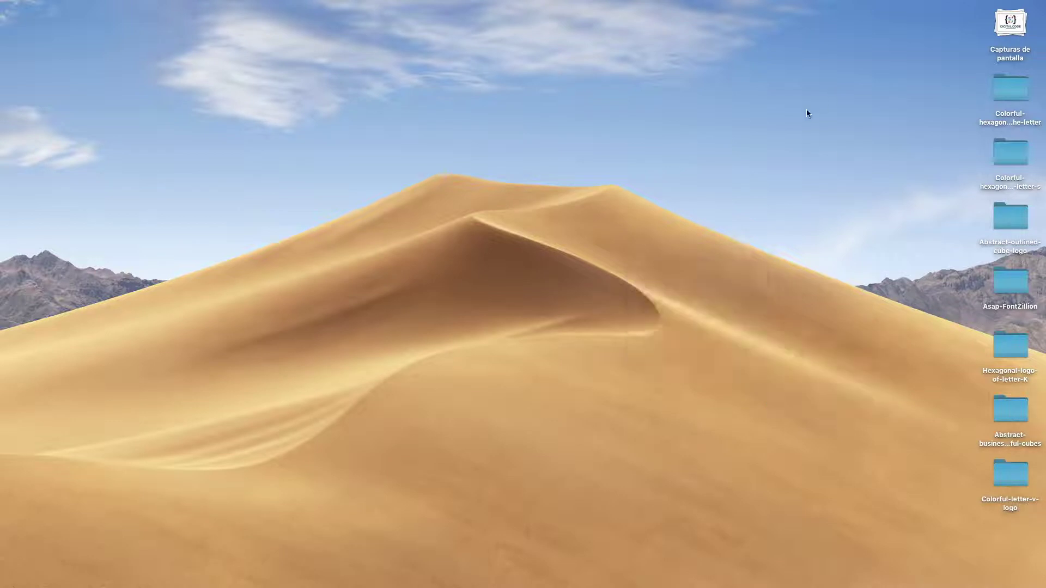
click(1012, 23)
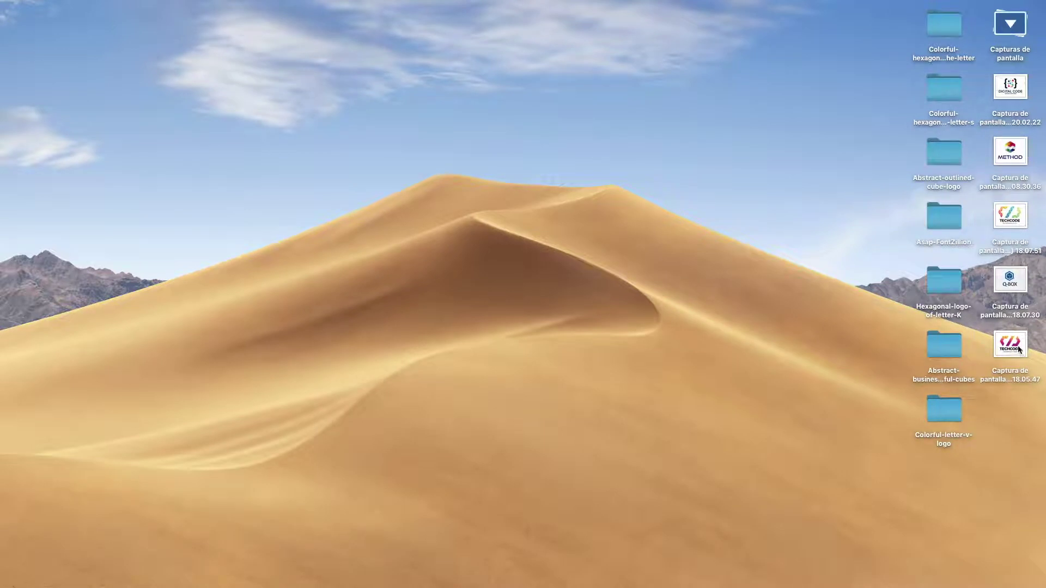
click(1011, 26)
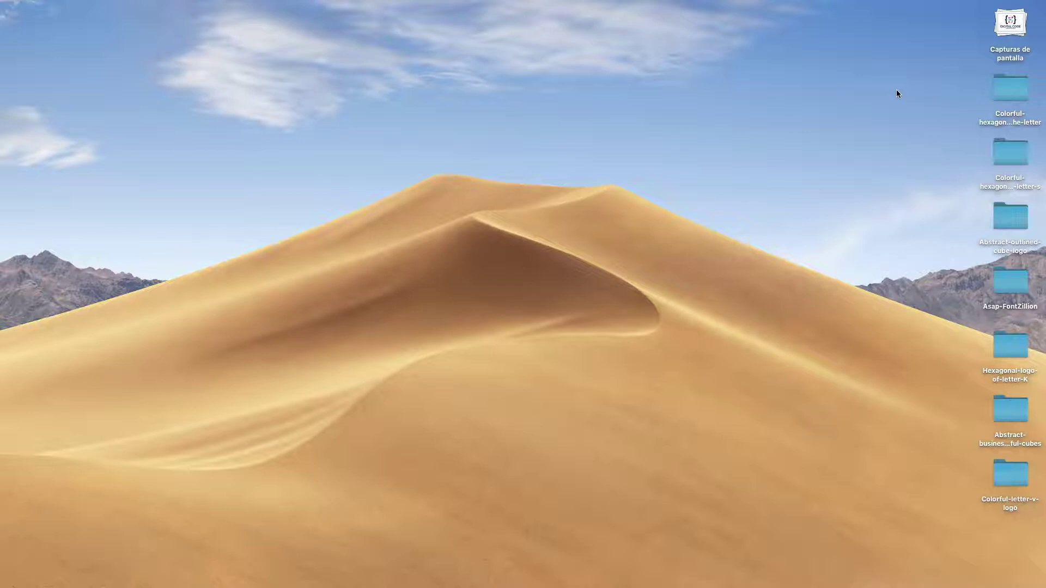
- Turn off Usar pilas to spread the files over the desktop, and turn it on again
right_click(671, 131)
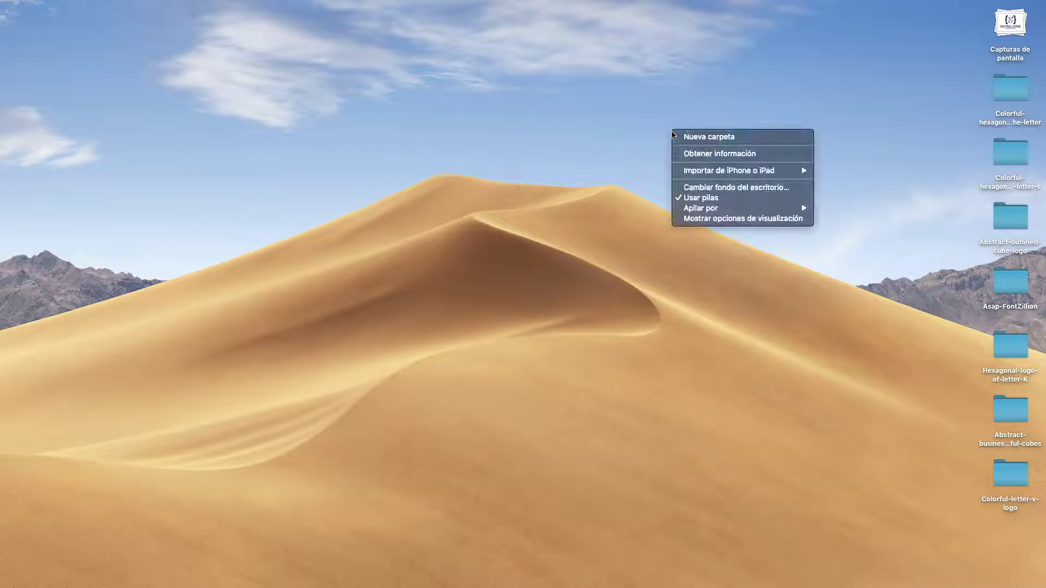
click(698, 198)
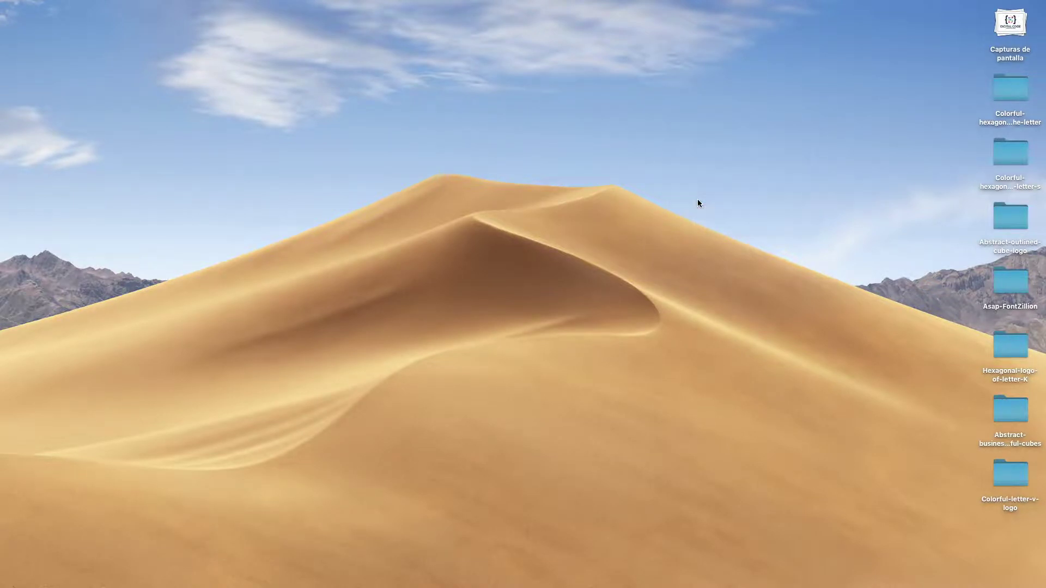
right_click(649, 222)
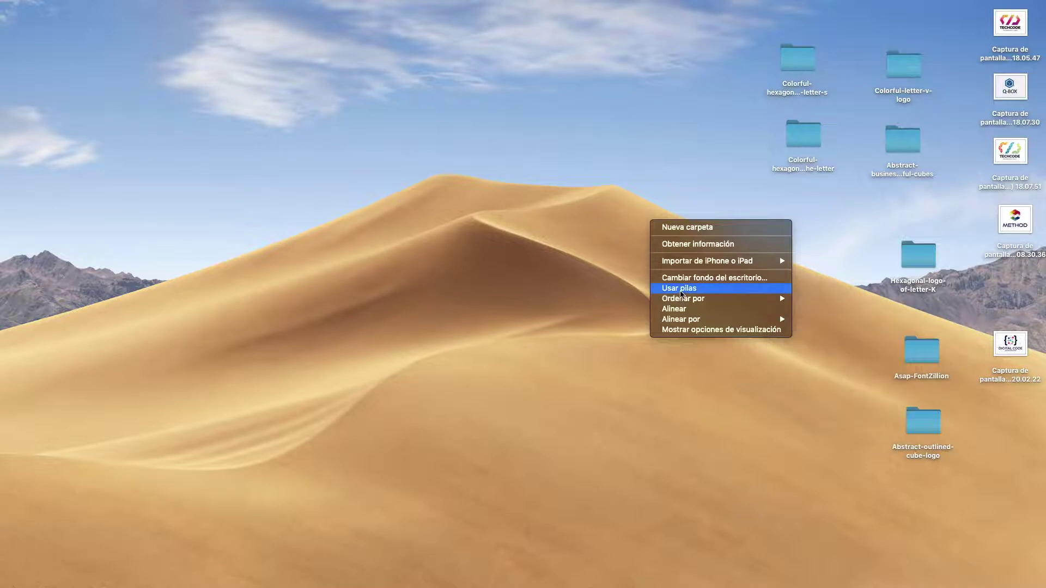
click(680, 290)
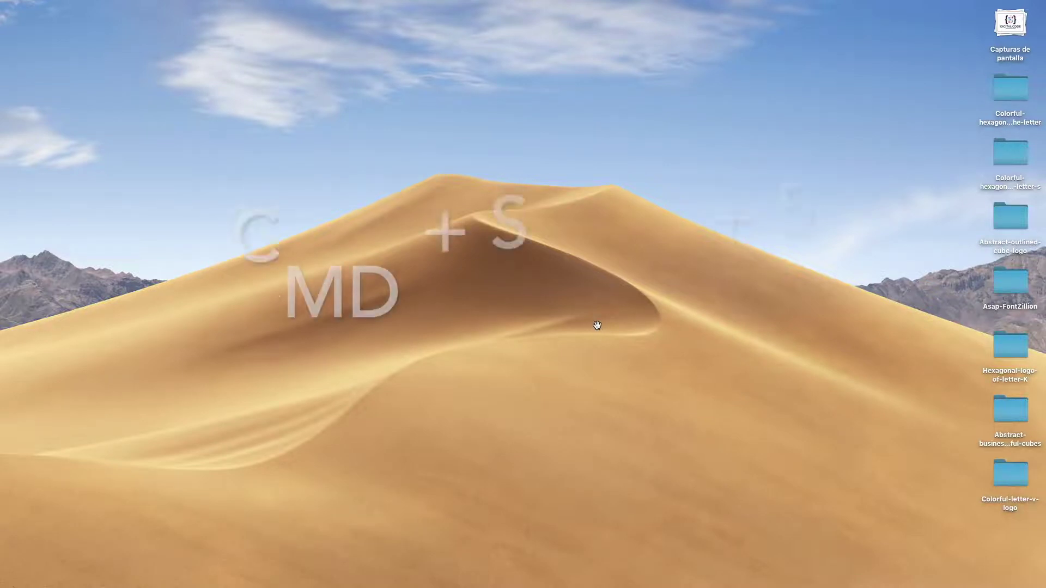
- Display the screen capture toolbar with its capture and recording controls, and dismiss it
key(super+shift+5)
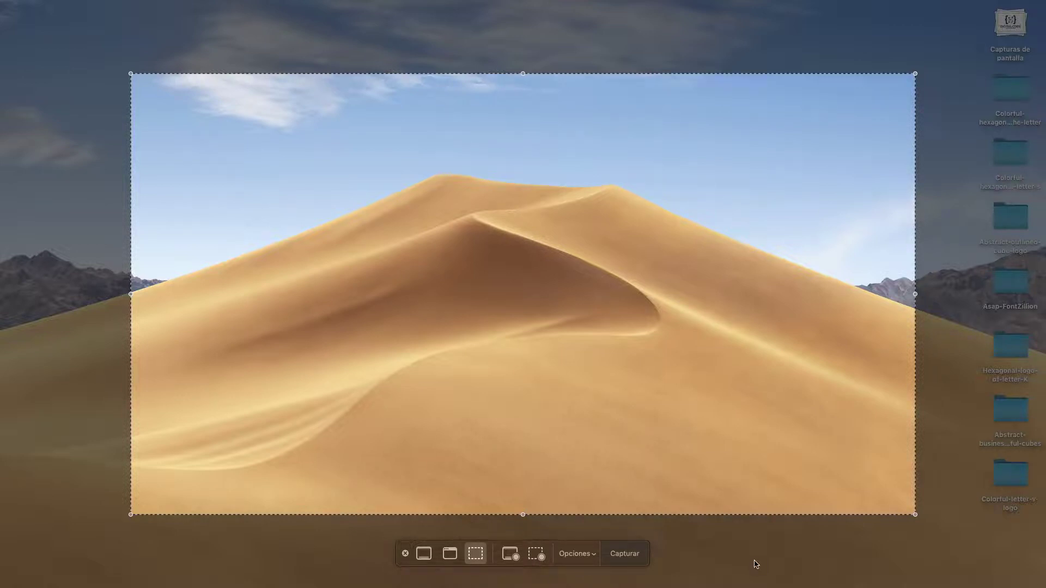
key(Escape)
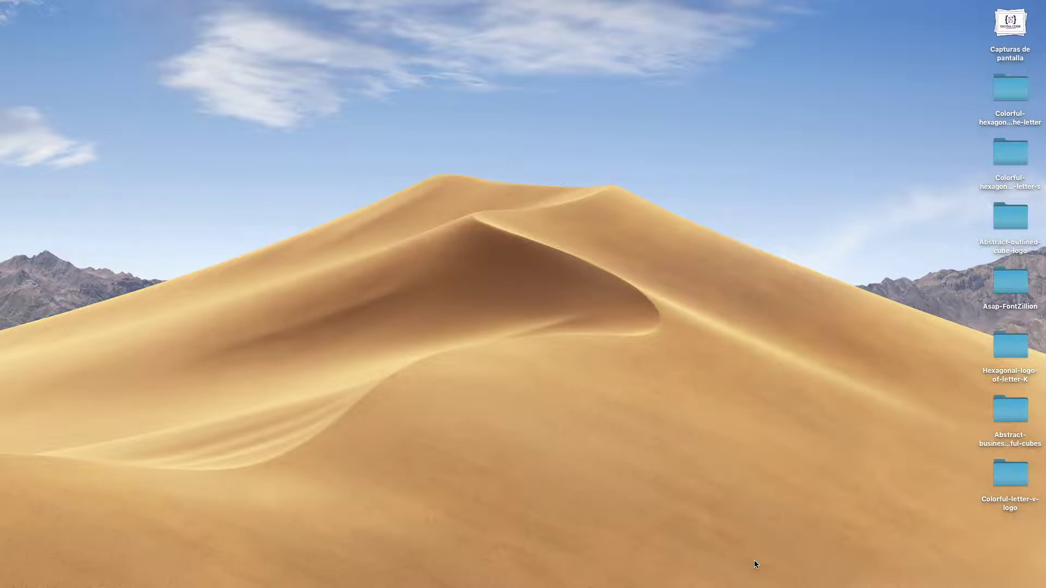
key(super+shift+5)
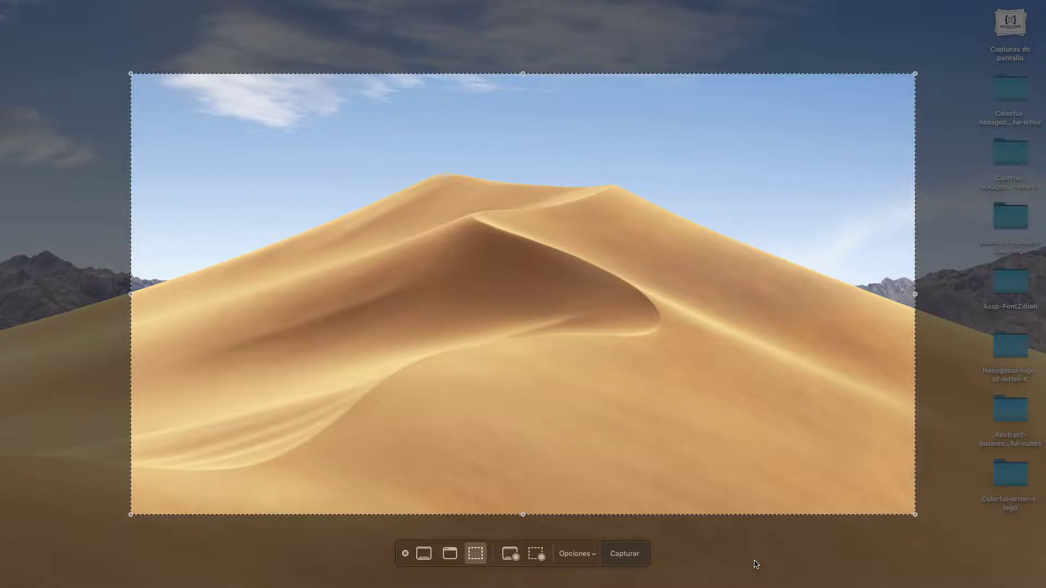
key(Escape)
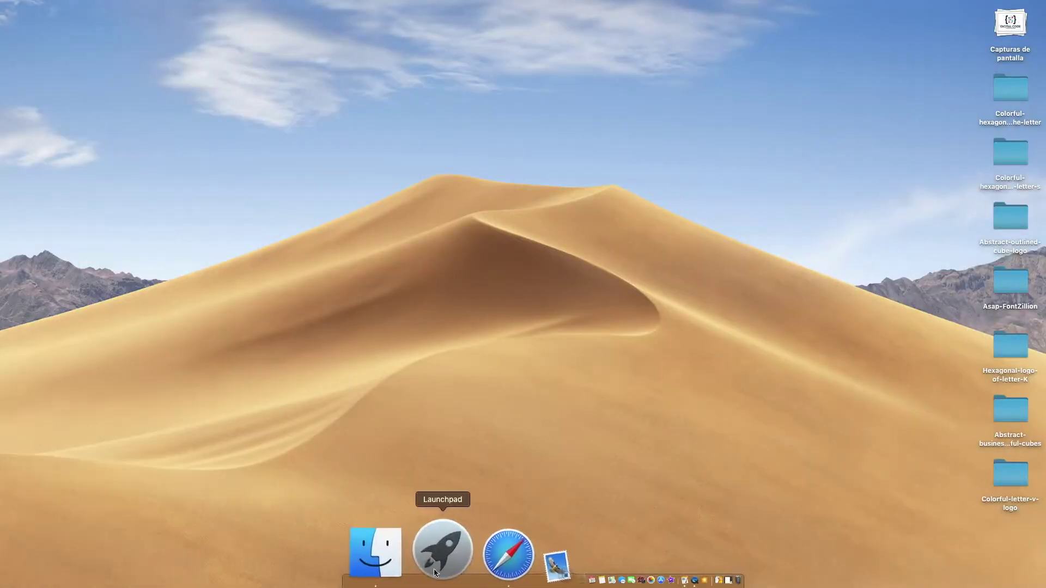
- Open the App Store from Launchpad and continue past its welcome screen
click(436, 565)
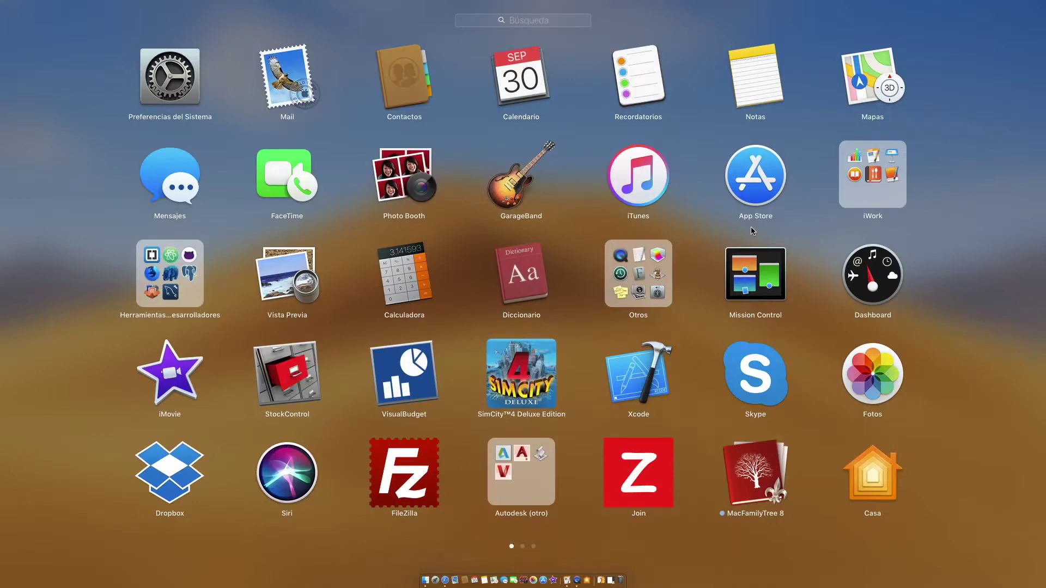
click(762, 186)
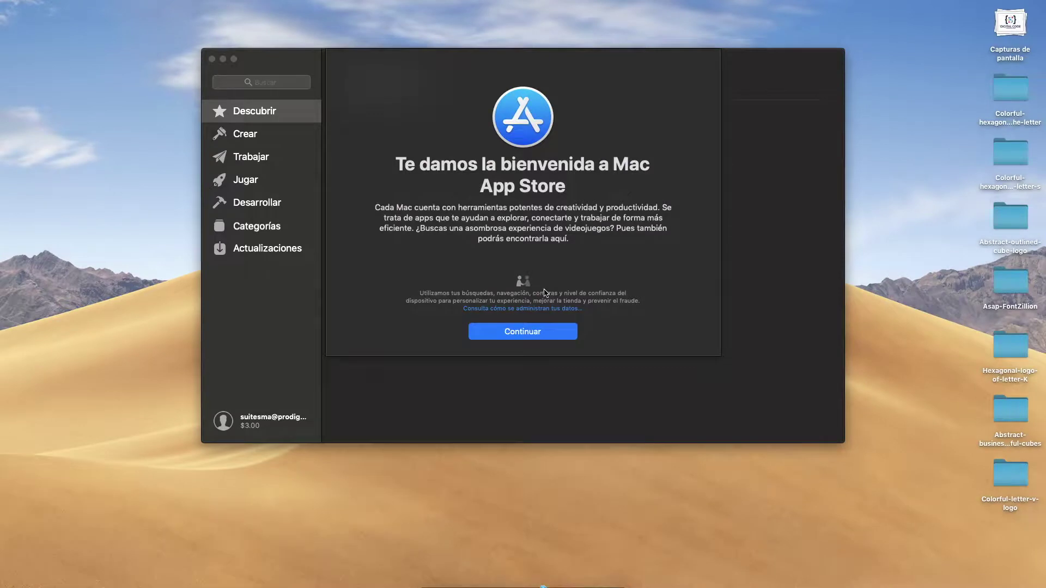
click(517, 333)
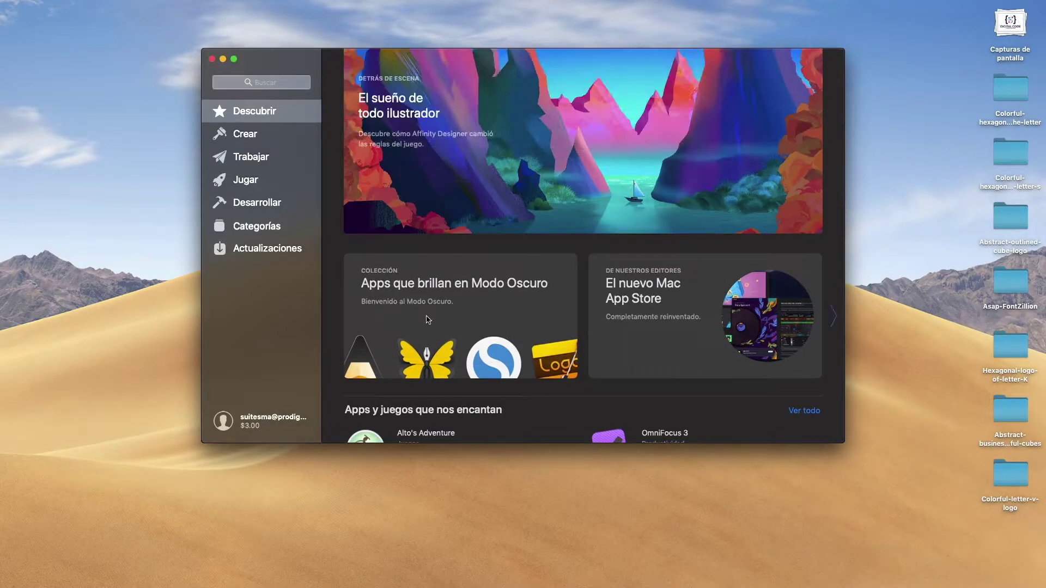
- Browse the Descubrir page of the App Store through to the links at its end
scroll(436, 321, down, 3)
scroll(436, 322, down, 10)
scroll(478, 322, up, 10)
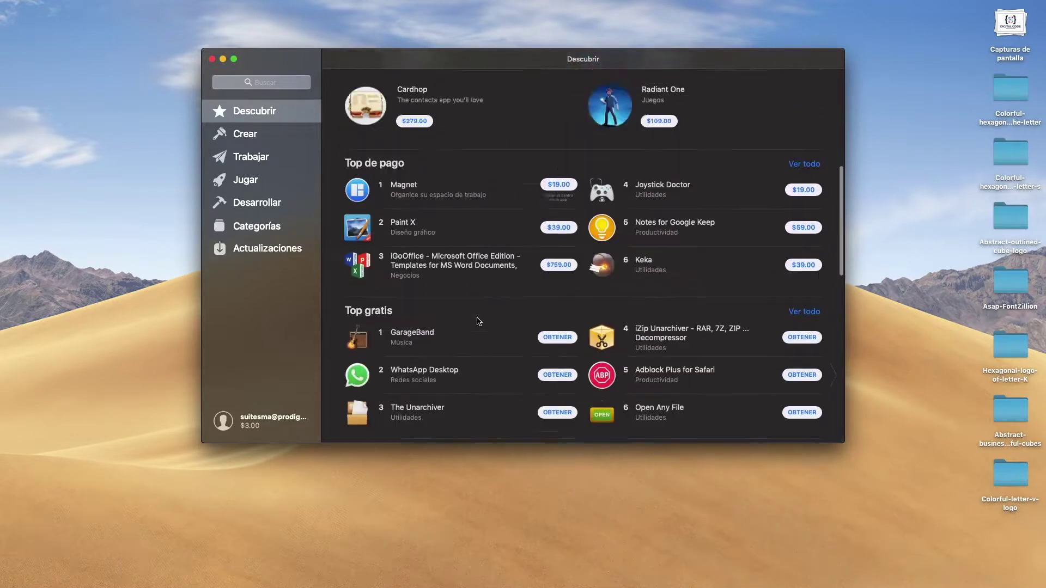
scroll(475, 321, down, 10)
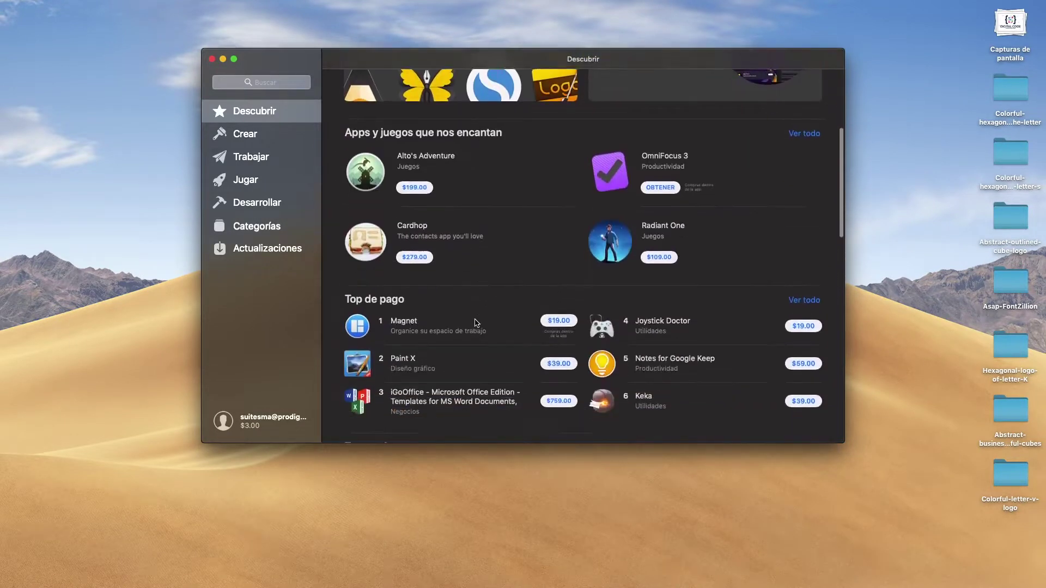
scroll(477, 323, down, 10)
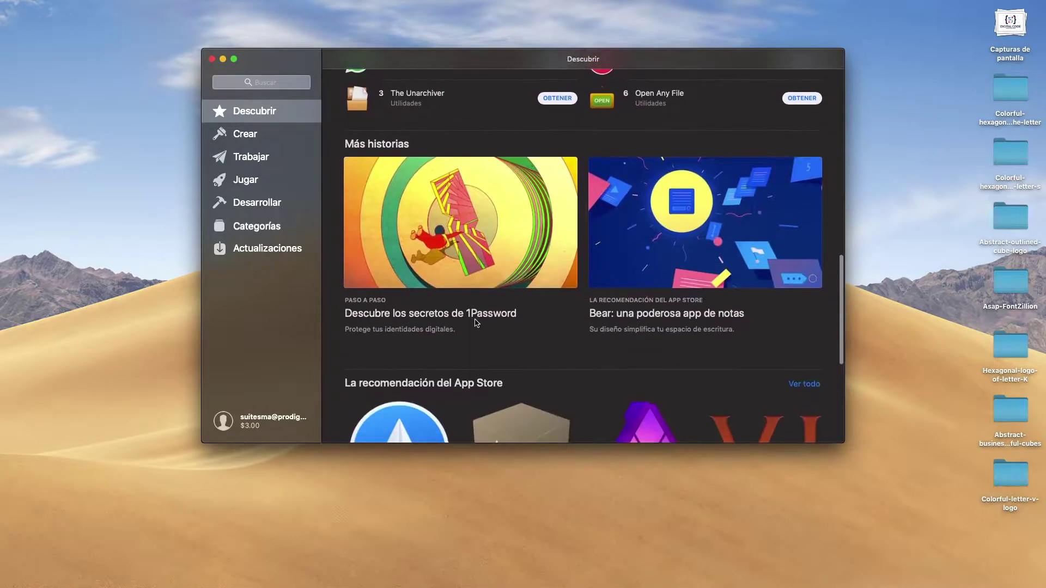
scroll(476, 323, down, 2)
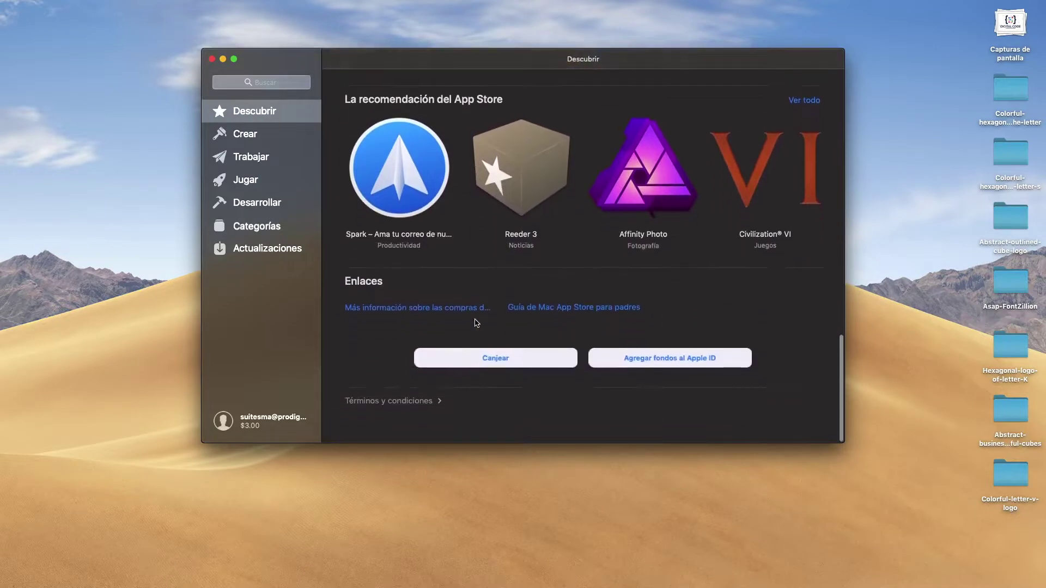
- Browse the Crear section of the App Store and open the Trabajar section
click(250, 135)
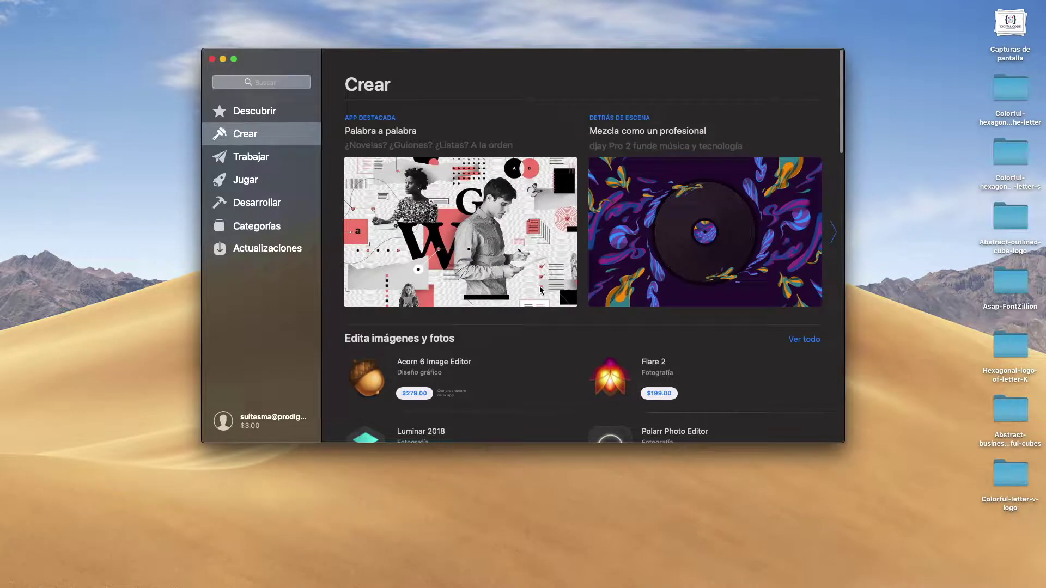
scroll(540, 290, down, 1)
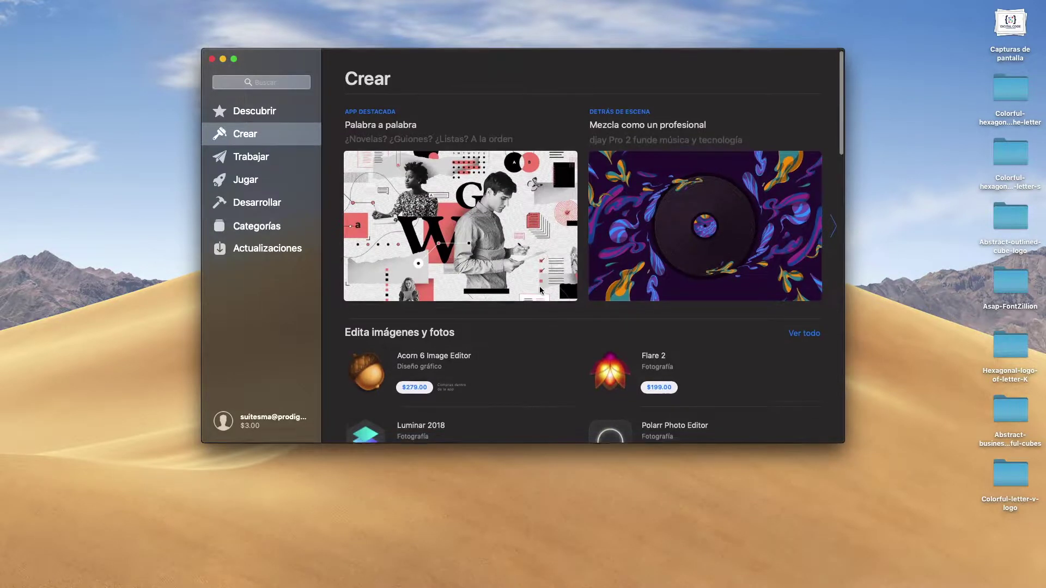
scroll(541, 290, up, 1)
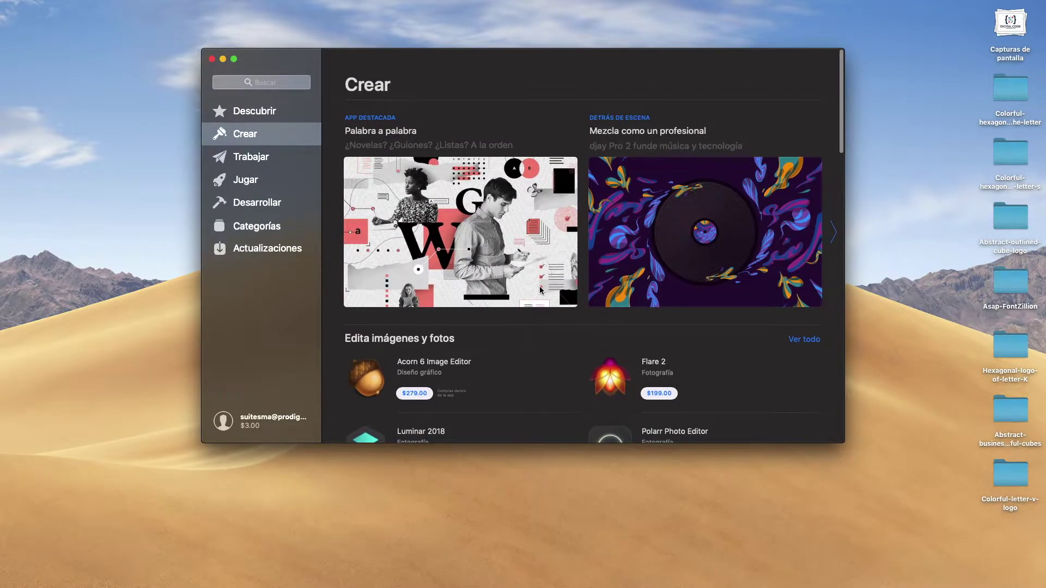
scroll(541, 290, down, 5)
click(245, 159)
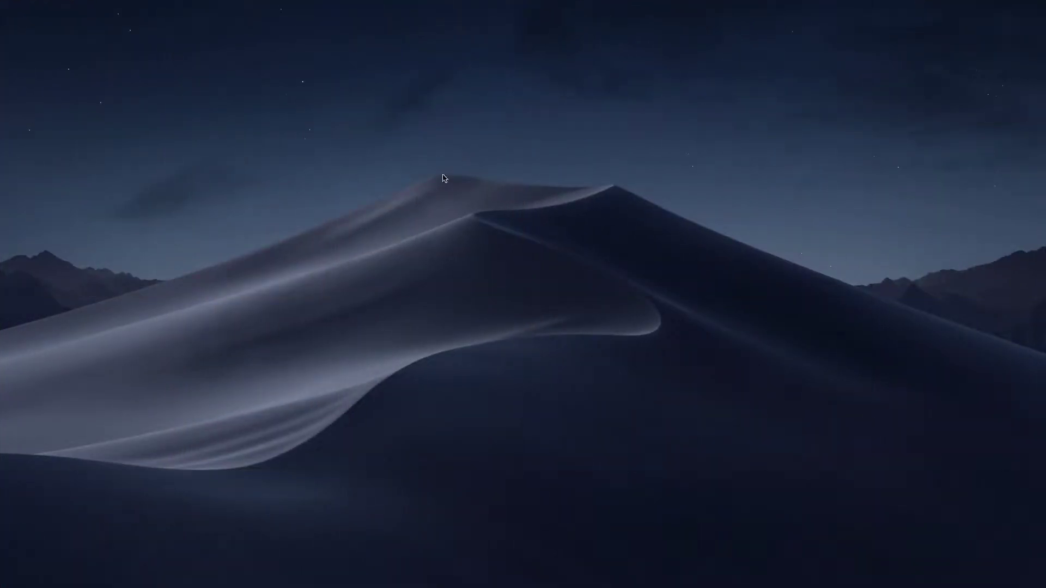
- Examine the Mostrar apps recientes en el Dock option in the Dock preferences and the Dock's recent apps, and close the preferences
mouse_move(487, 586)
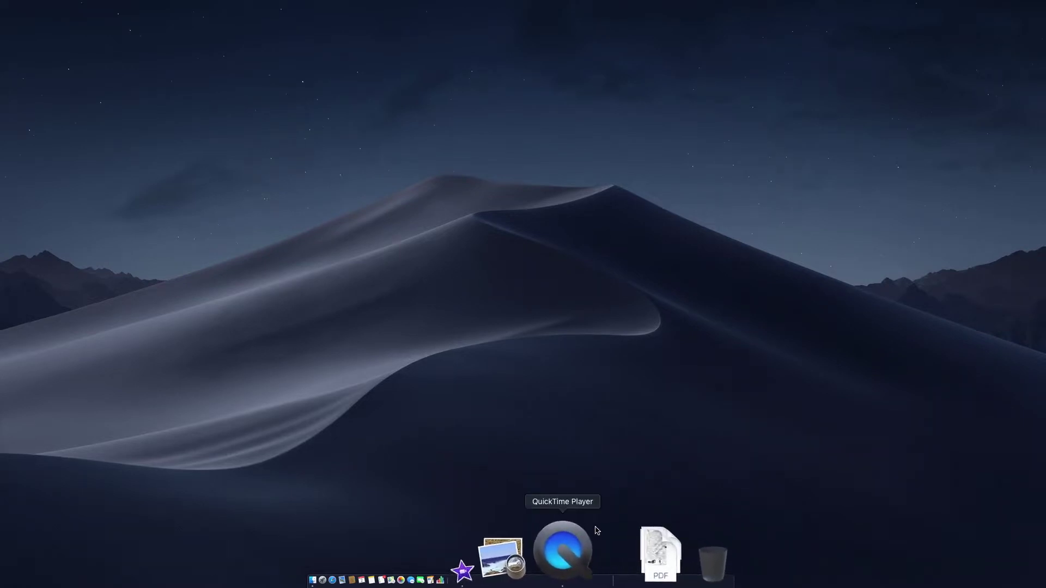
mouse_move(574, 587)
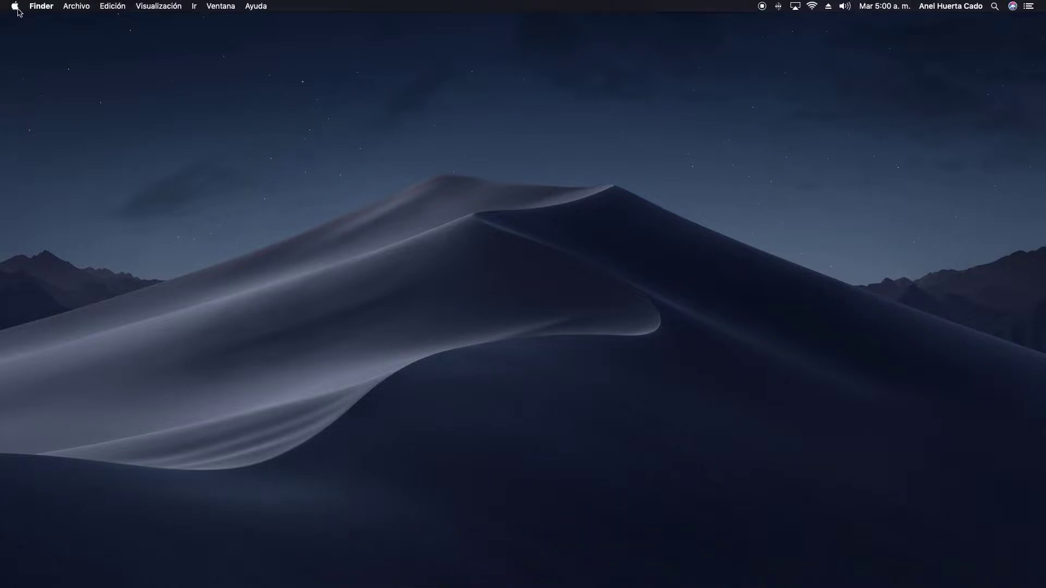
click(15, 6)
key(F4)
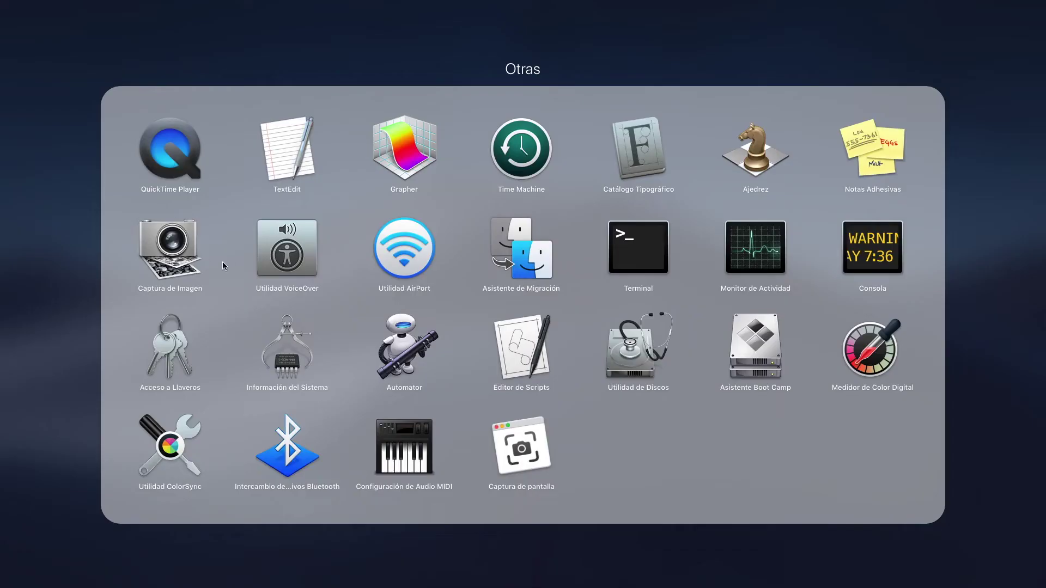
click(380, 544)
click(154, 71)
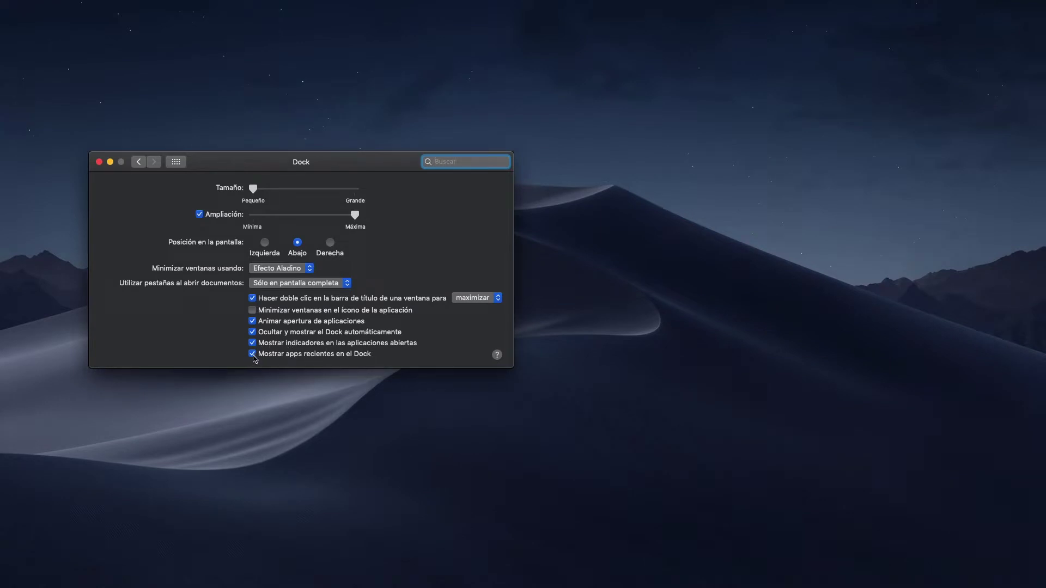
mouse_move(542, 586)
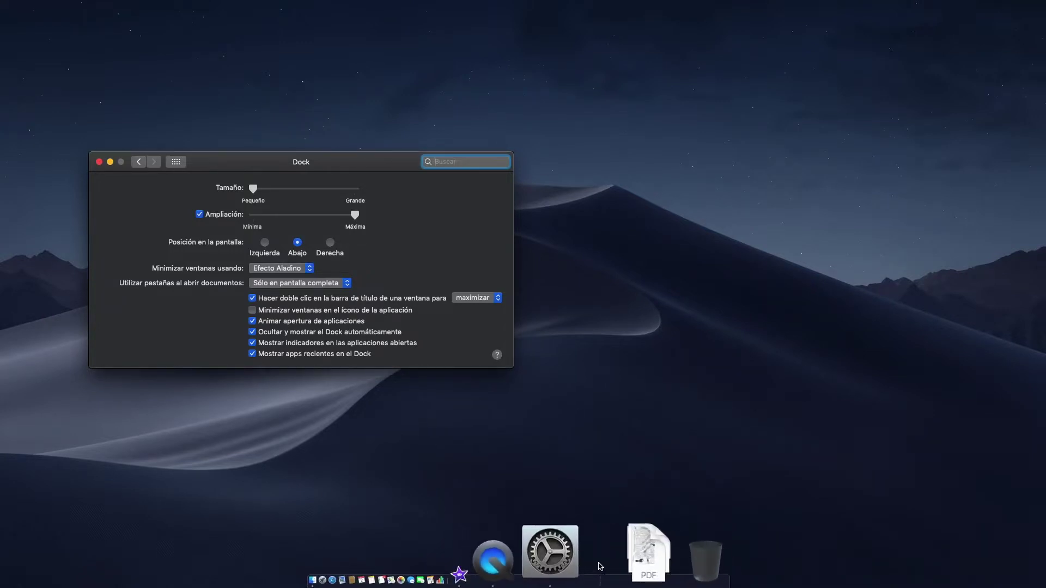
click(100, 161)
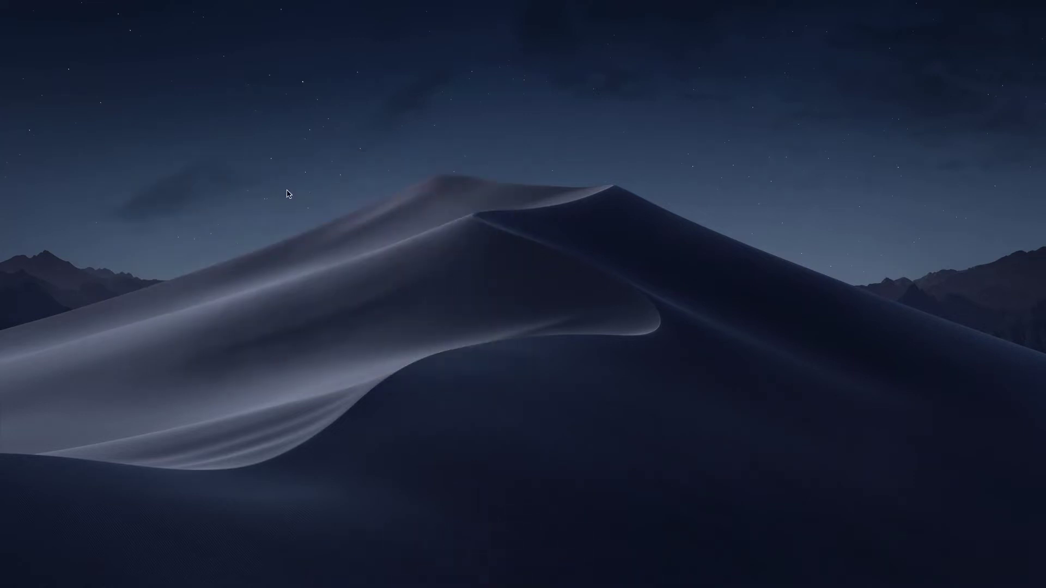
- View the commands that Finder offers for its preferences, services and hiding windows, and leave them unused
mouse_move(143, 2)
click(33, 6)
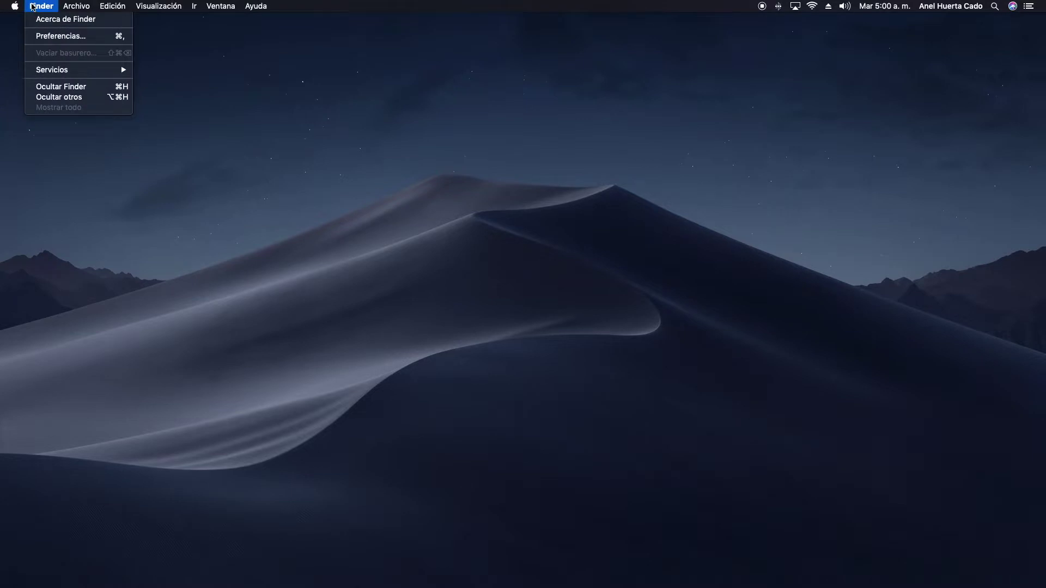
click(251, 210)
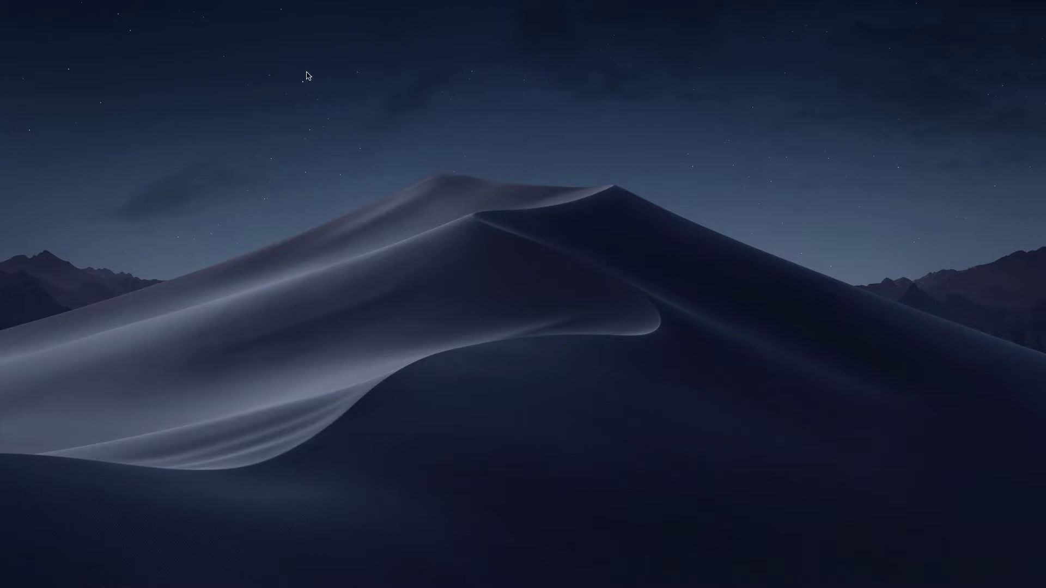
mouse_move(132, 9)
- Import a new photo from the iPhone to the desktop with Tomar foto
right_click(409, 249)
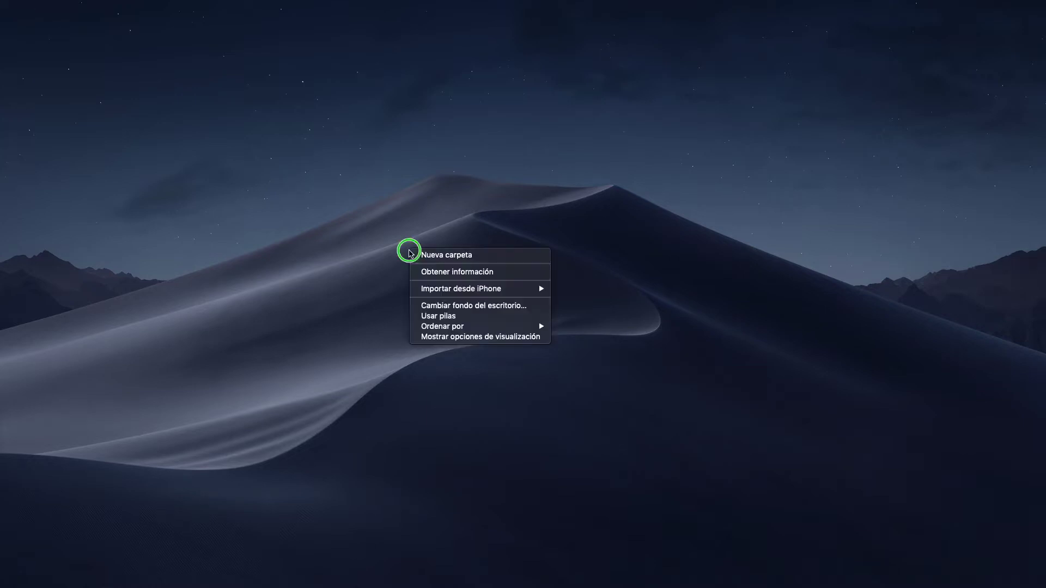
mouse_move(435, 288)
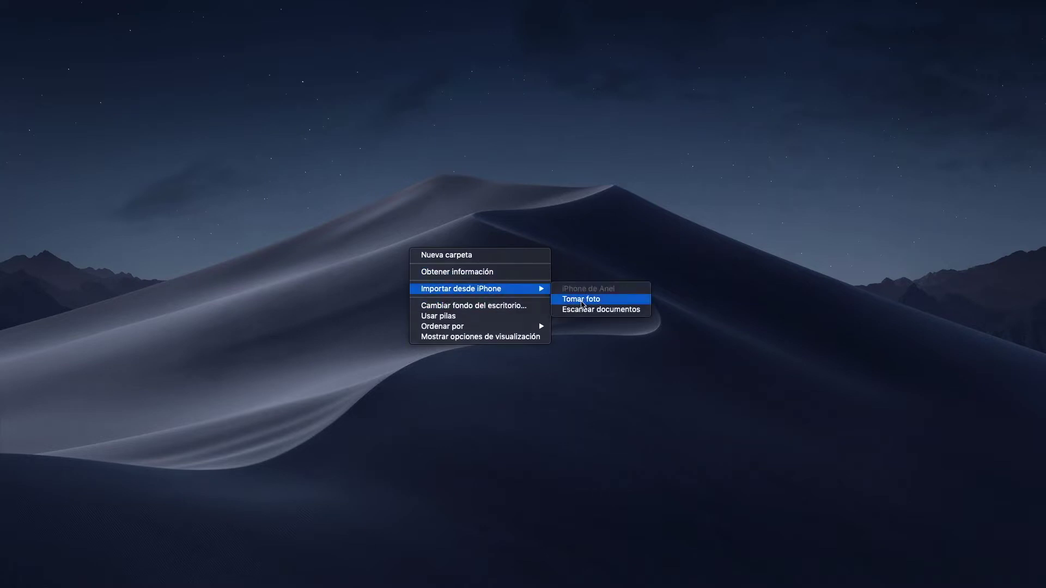
click(582, 299)
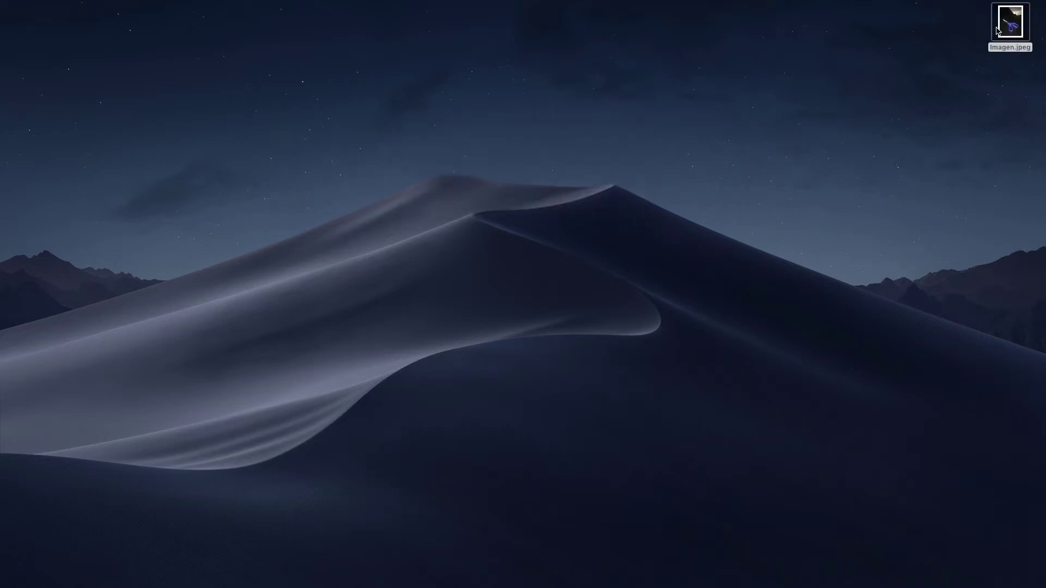
- Move Imagen.jpeg to the middle of the desktop and preview it with Quick Look
drag(1007, 28, 488, 259)
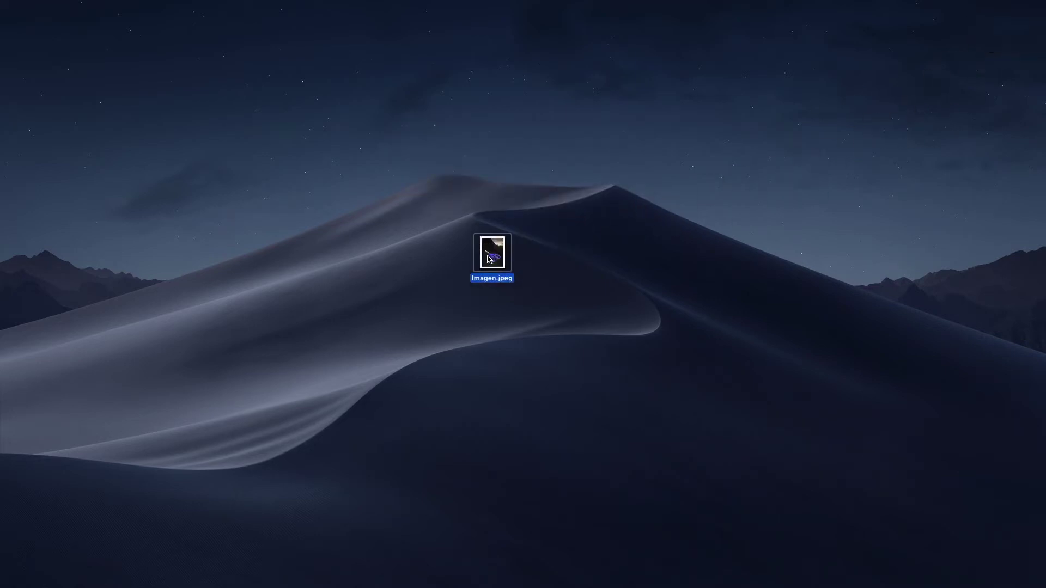
key(space)
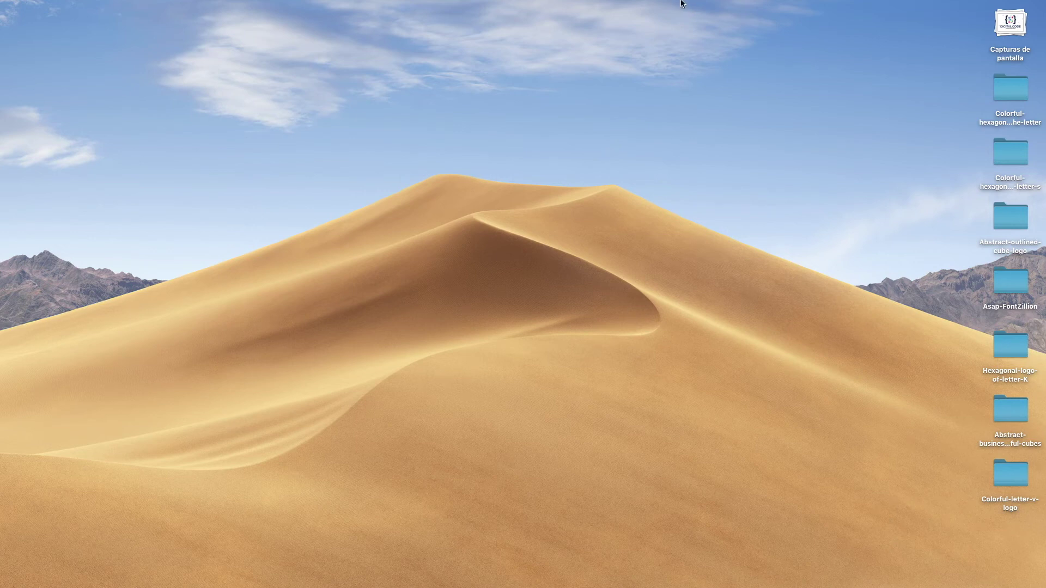
mouse_move(682, 2)
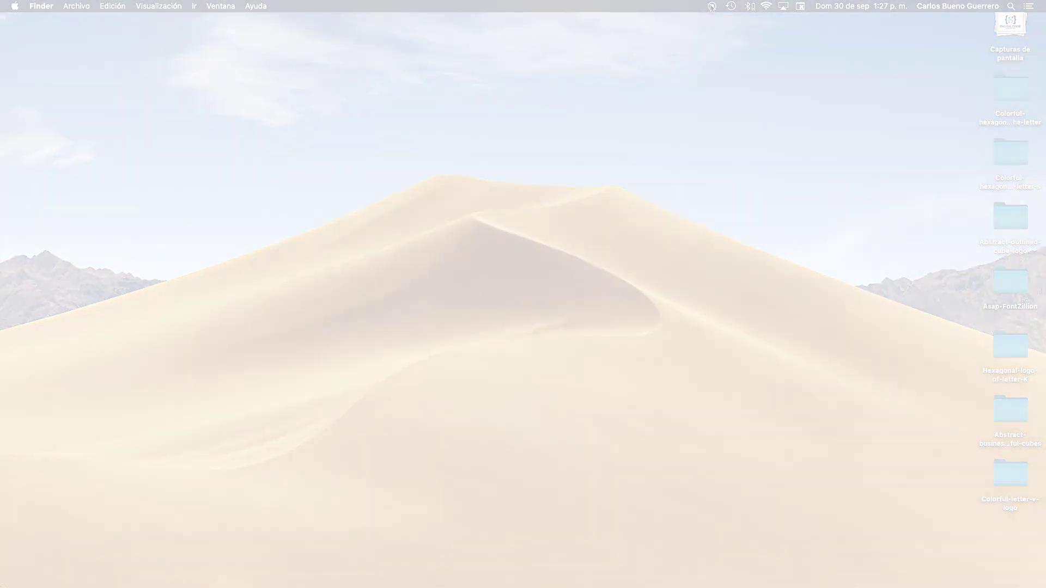